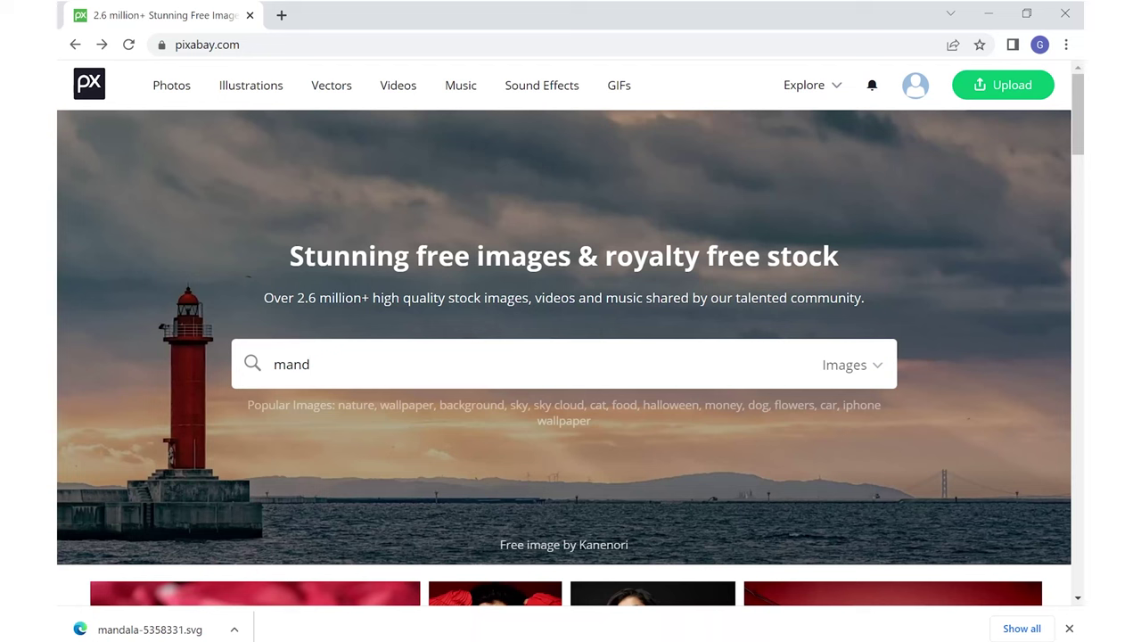
Step: Search Pixabay for 'mandala' and narrow the results to vector graphics
key("Return")
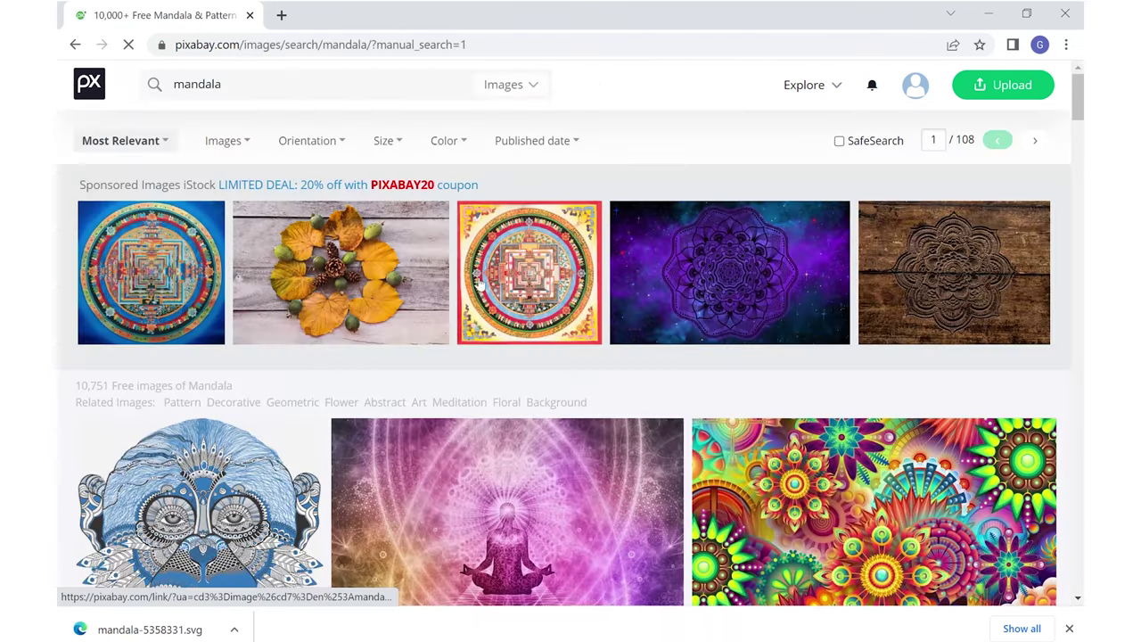
scroll(482, 285, "down", 6)
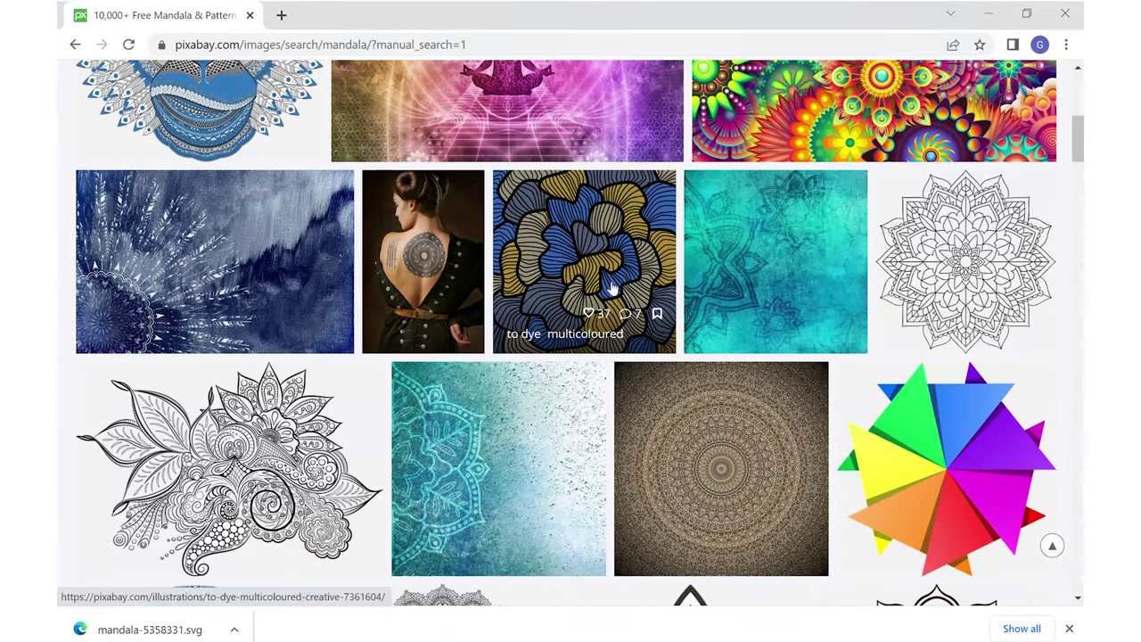
scroll(612, 287, "up", 5)
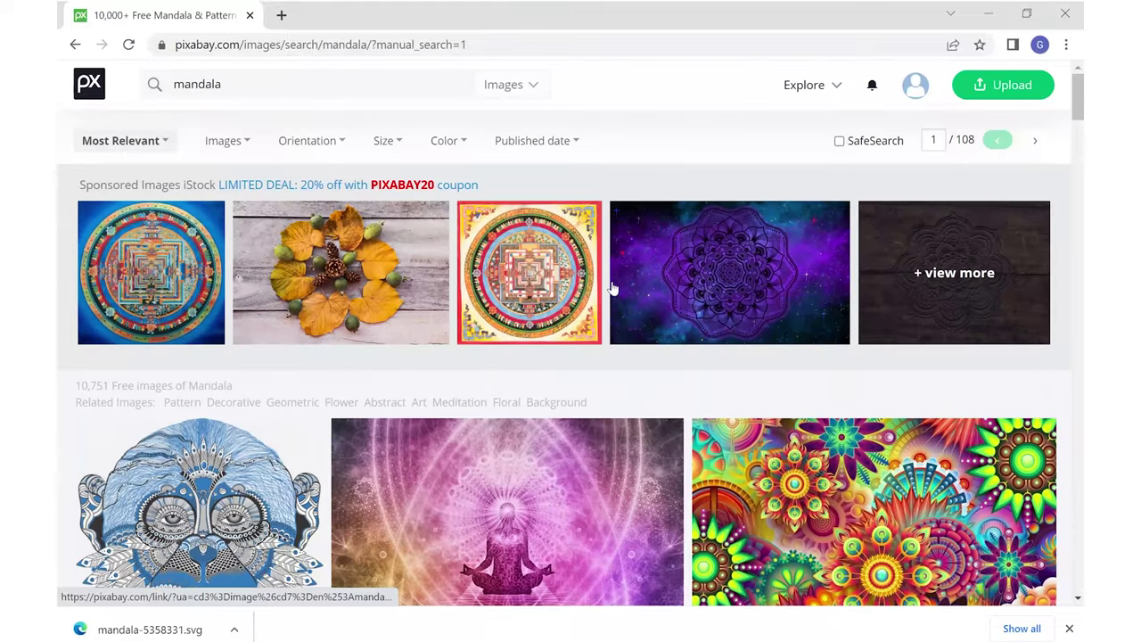
left_click(534, 88)
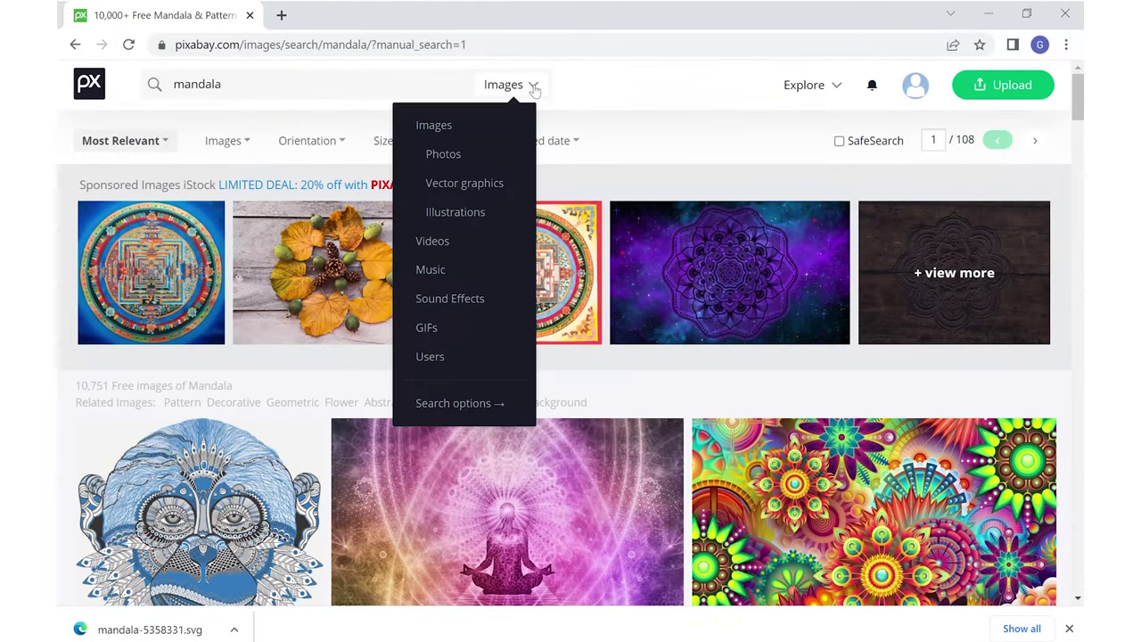
left_click(481, 184)
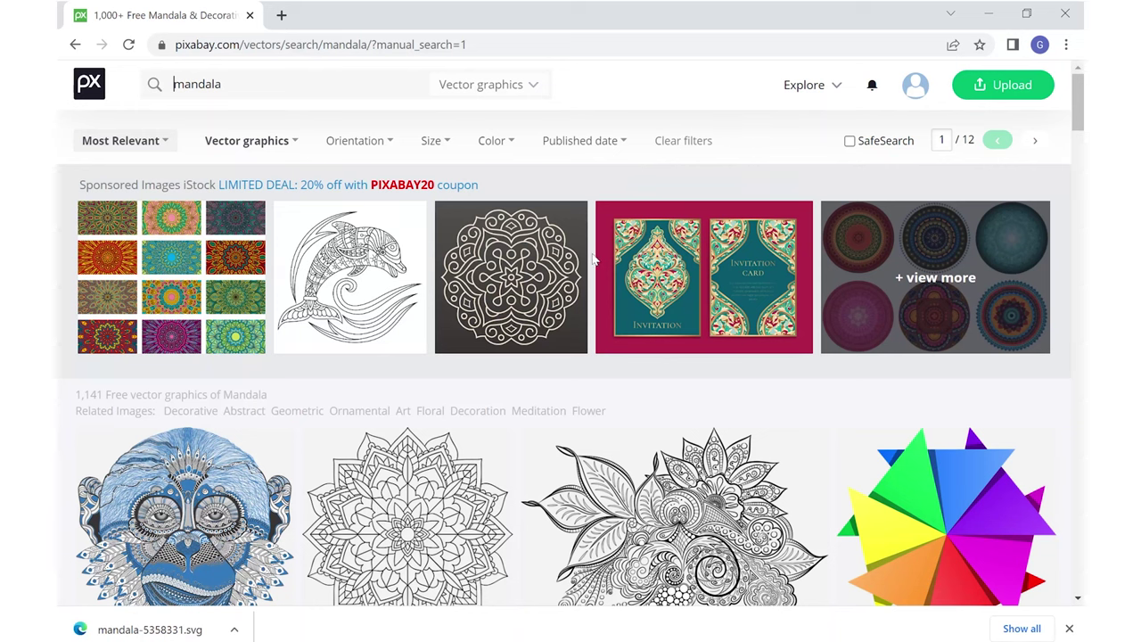
Step: Download the Mandala Line Art Decorative vector as the SVG file mandala-5358331.svg
scroll(624, 223, "down", 6)
scroll(612, 262, "down", 9)
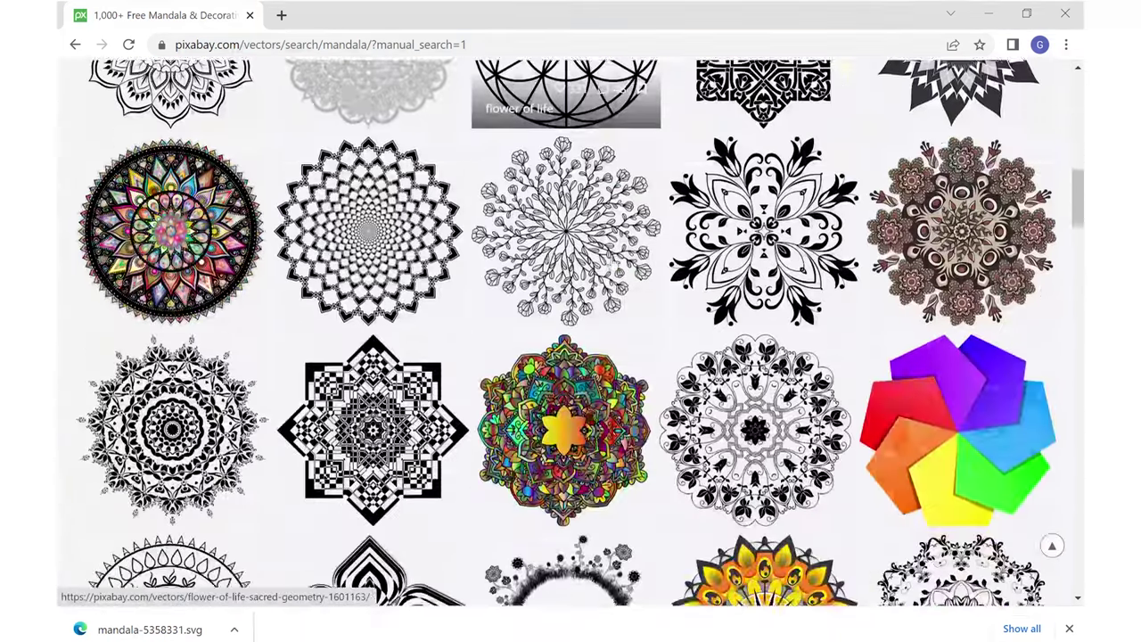
scroll(614, 265, "down", 14)
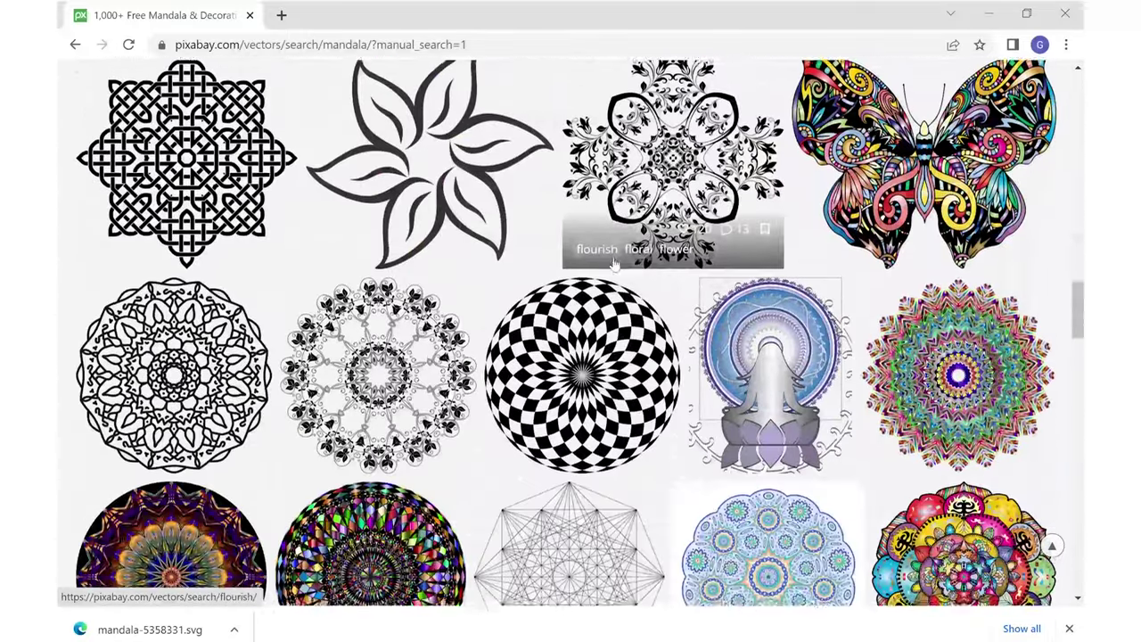
scroll(614, 265, "down", 8)
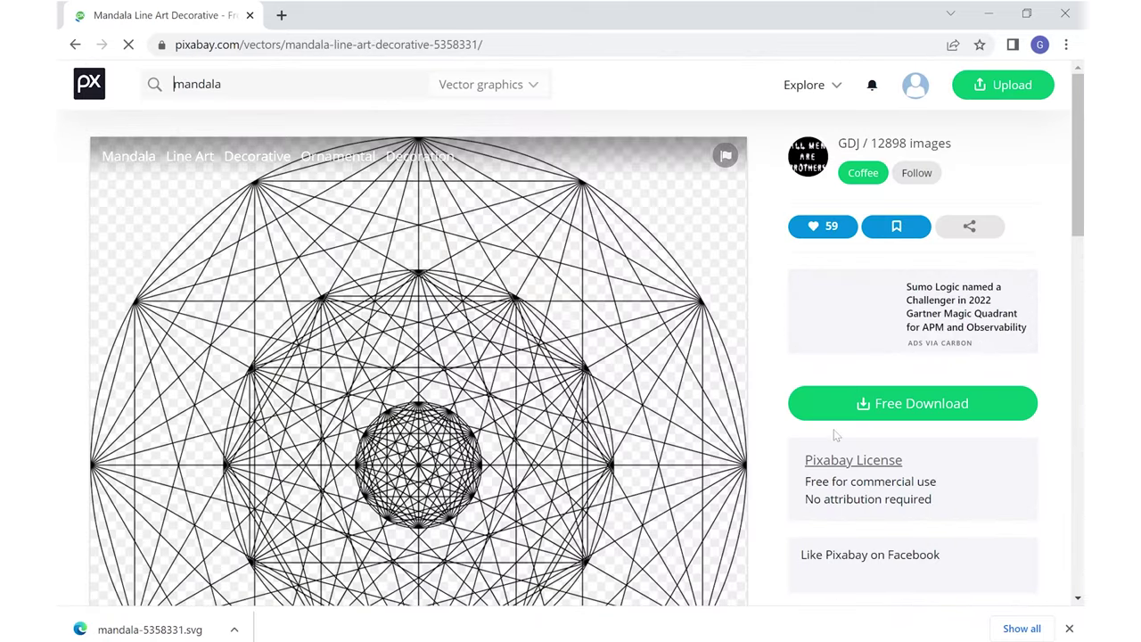
scroll(723, 426, "down", 5)
scroll(723, 426, "up", 4)
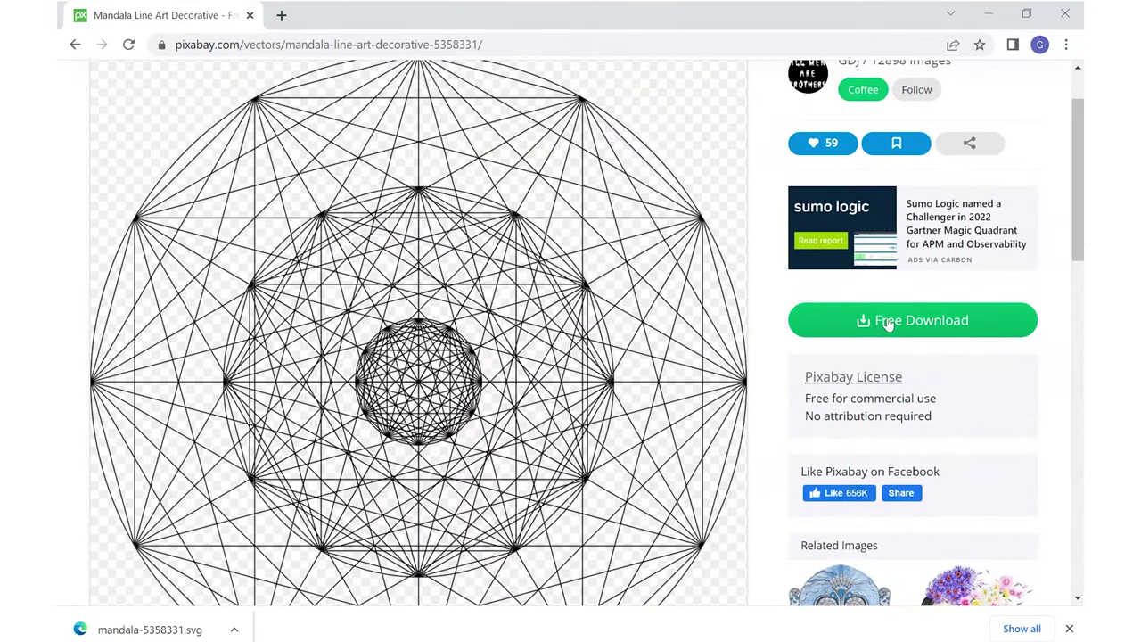
left_click(888, 323)
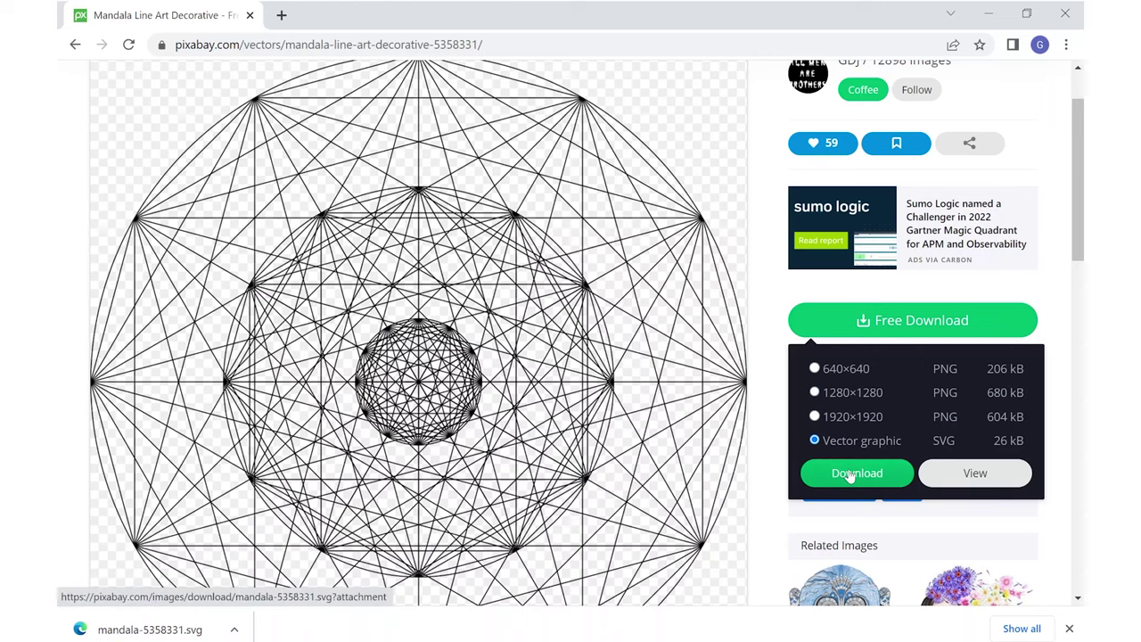
left_click(844, 473)
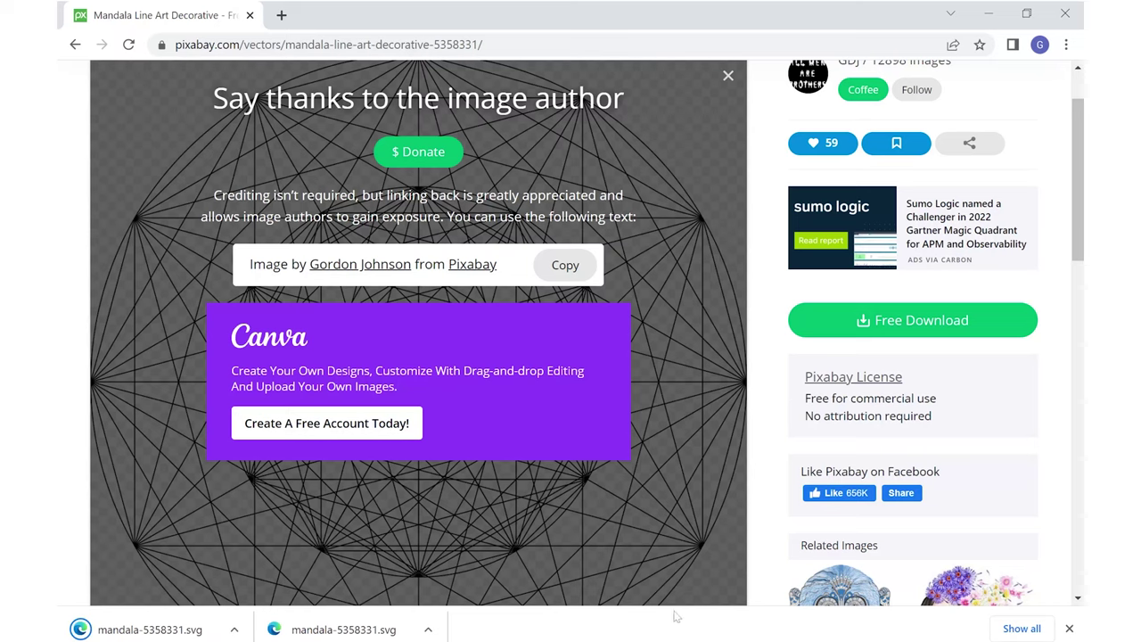
mouse_move(485, 641)
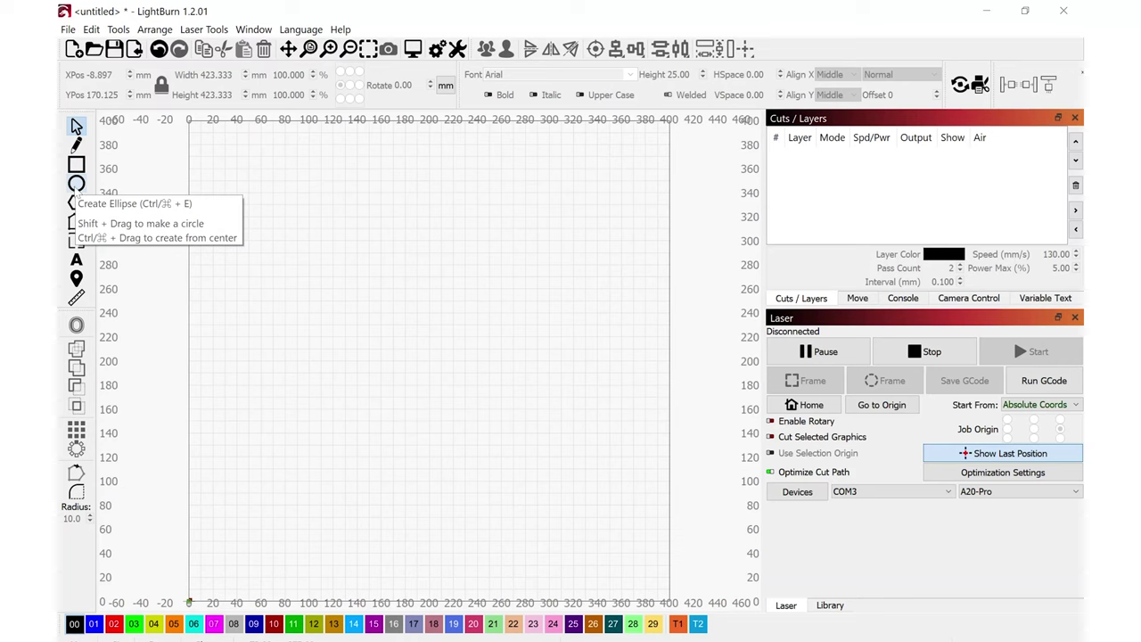
Step: Draw a 114 mm circle on layer 01 and move it down-left to about X 86, Y 123
left_click(77, 185)
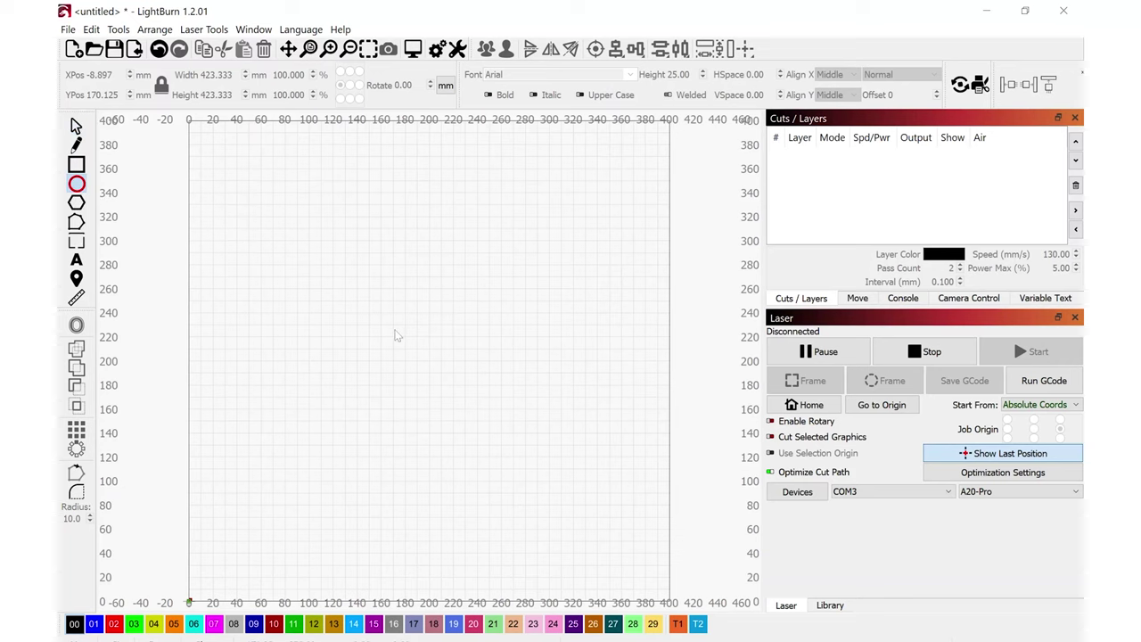
left_click_drag(395, 328, 509, 463)
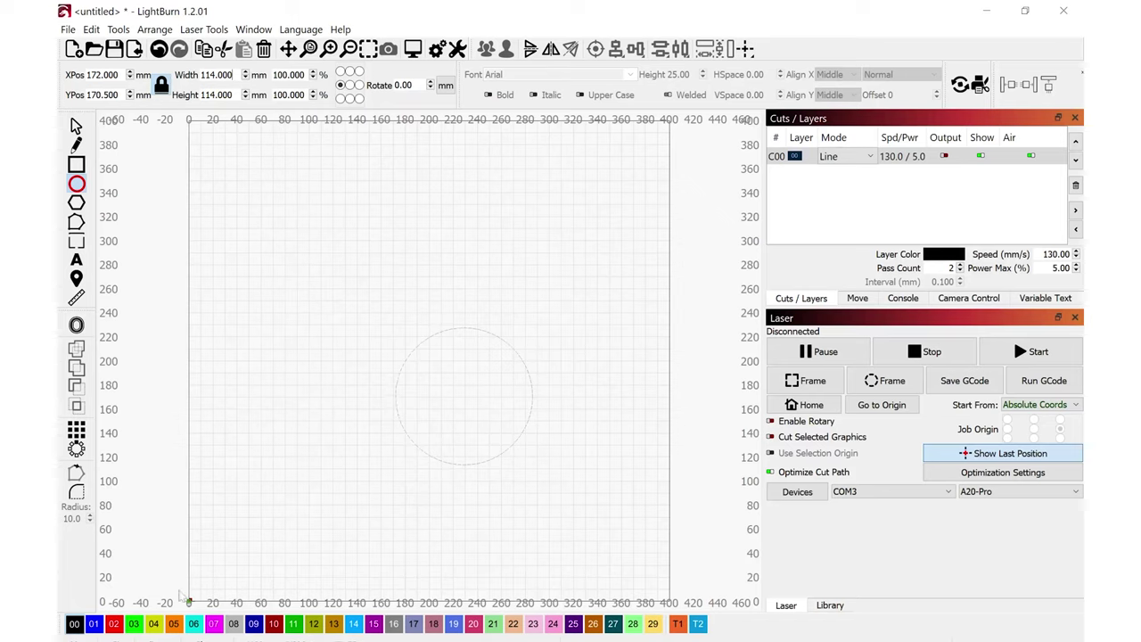
left_click(94, 624)
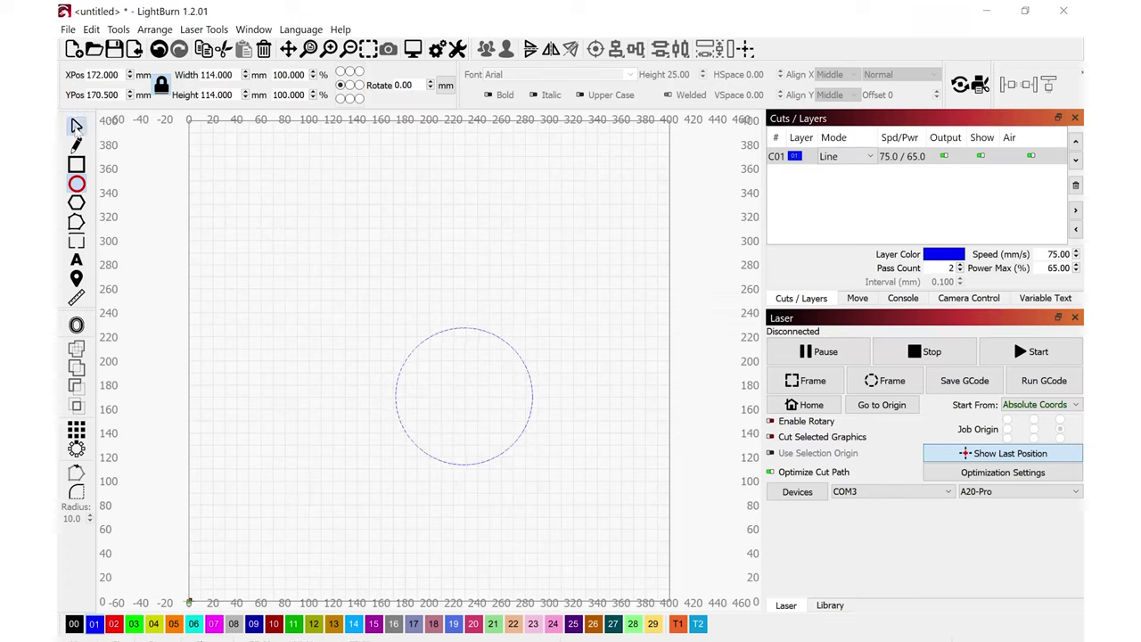
left_click(76, 127)
left_click_drag(464, 394, 361, 453)
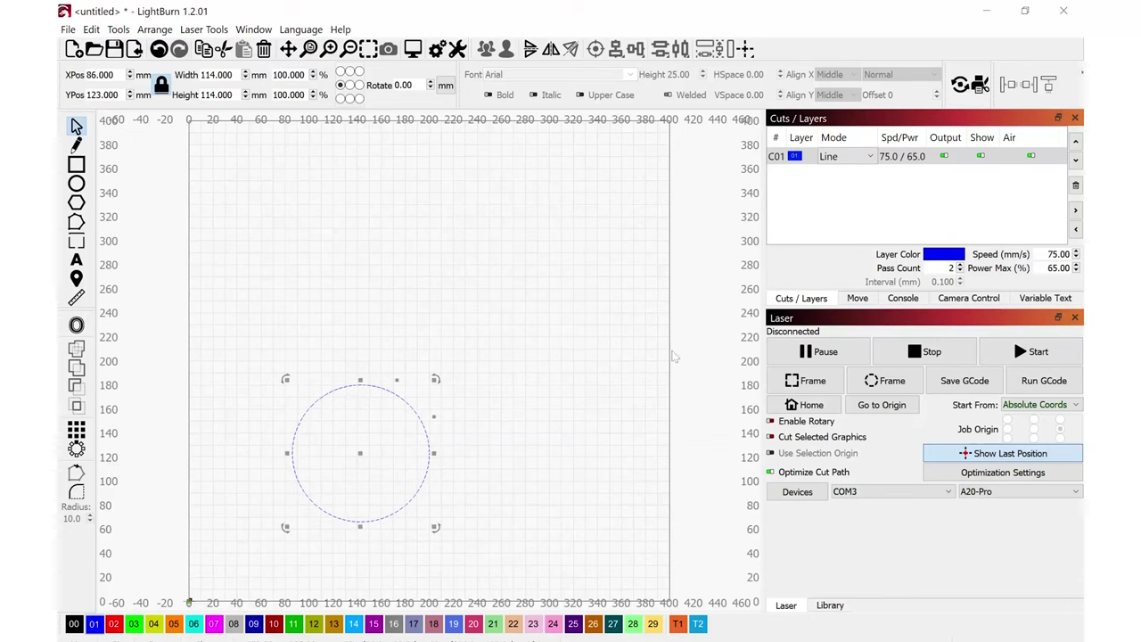
Step: Draw a 20 mm crosshair, remove the stray line, and centre it in the circle at X 133, Y 123
key("ctrl+l")
scroll(365, 396, "up", 5)
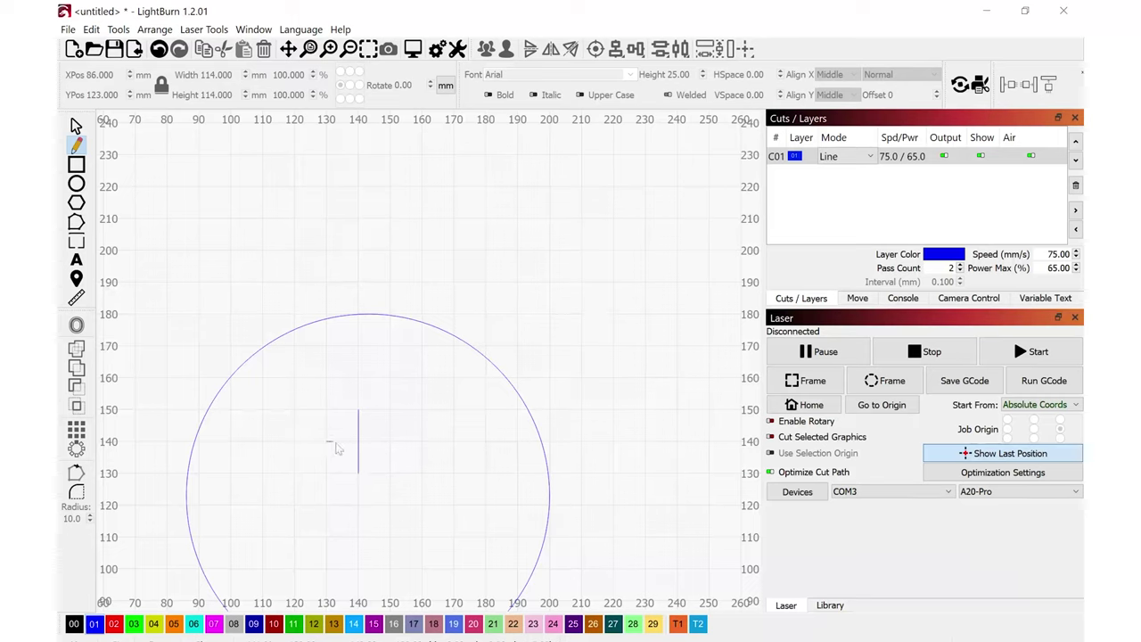
left_click(390, 453)
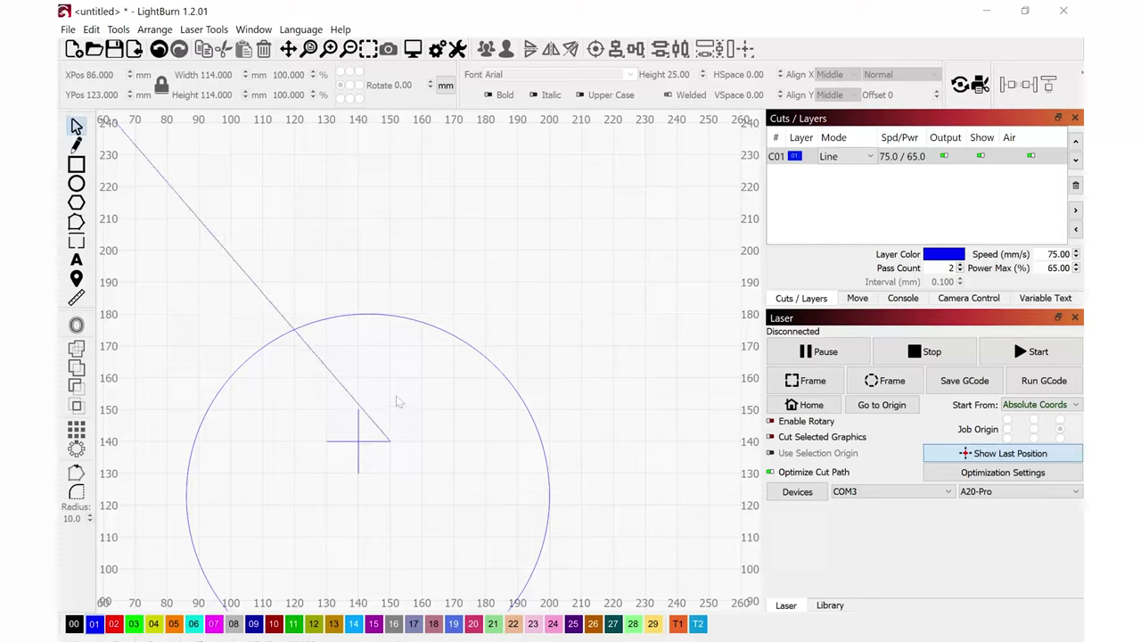
key("ctrl+z")
left_click_drag(294, 386, 414, 509)
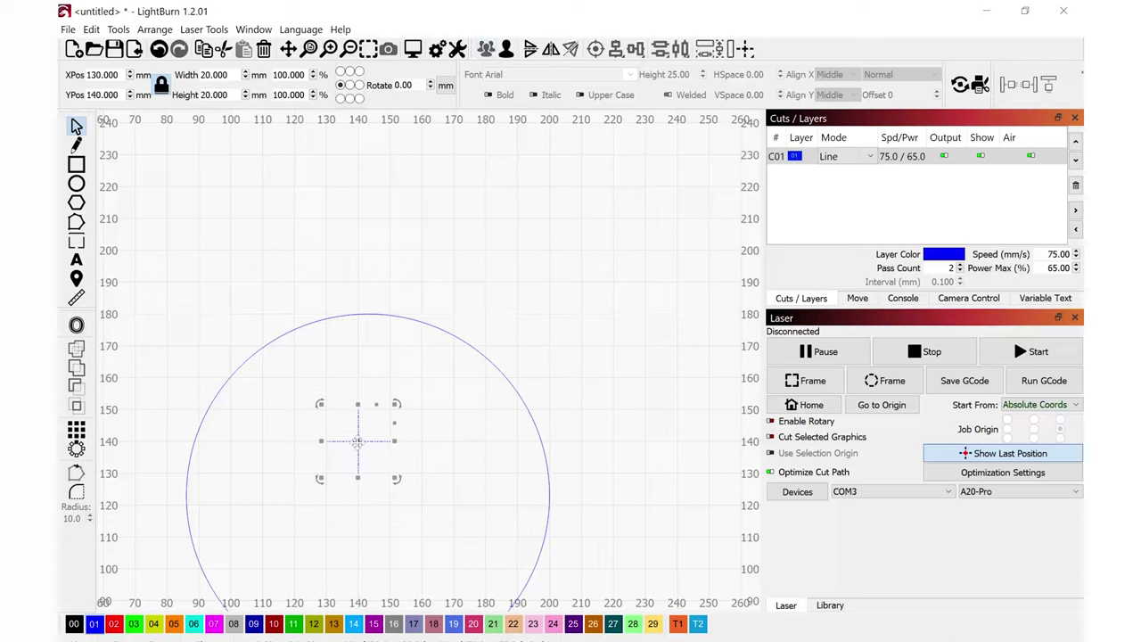
mouse_move(357, 441)
left_mouse_down()
mouse_move(396, 430)
mouse_move(323, 392)
mouse_move(389, 459)
mouse_move(345, 452)
left_mouse_up()
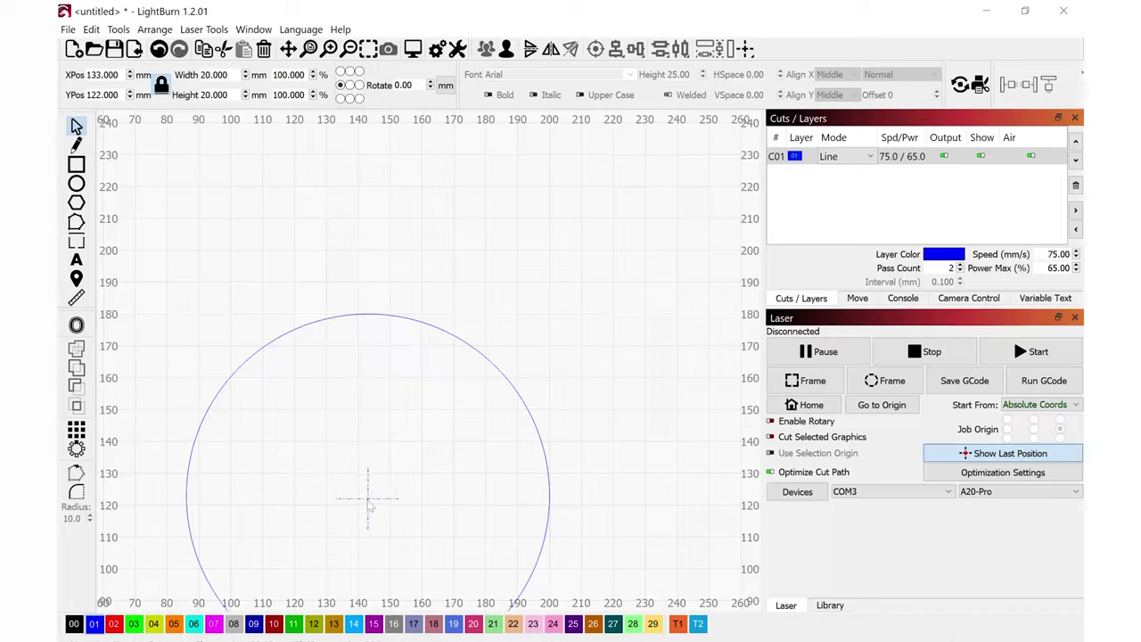
left_click_drag(371, 510, 376, 513)
Step: Deselect the crosshair and lower the layer's pass count from 2 to 1
scroll(458, 471, "down", 4)
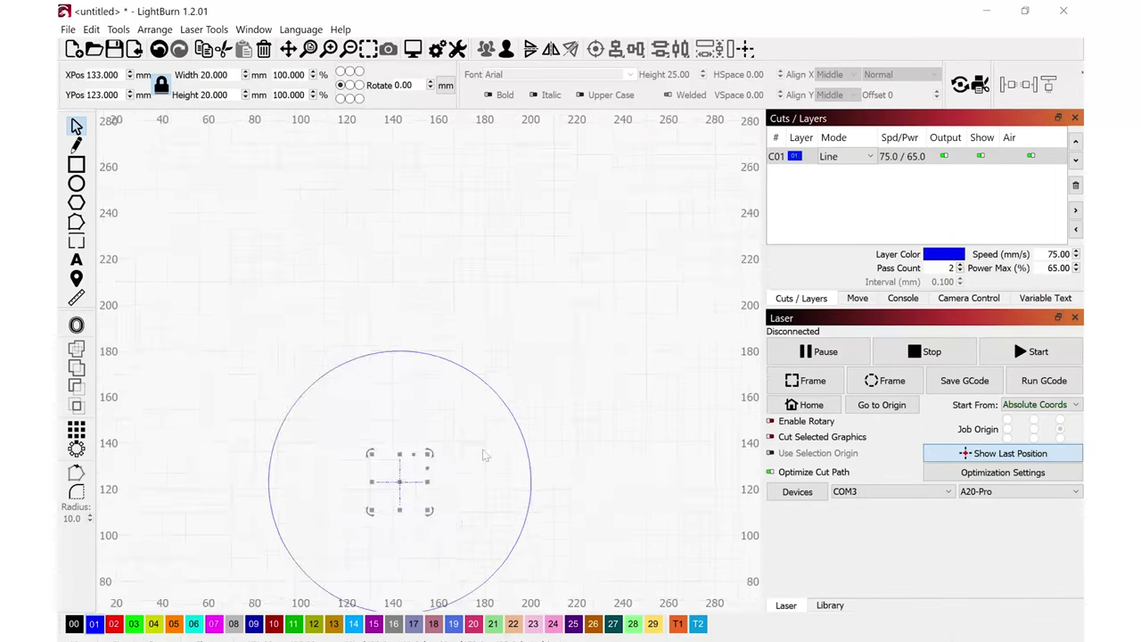
left_click(563, 497)
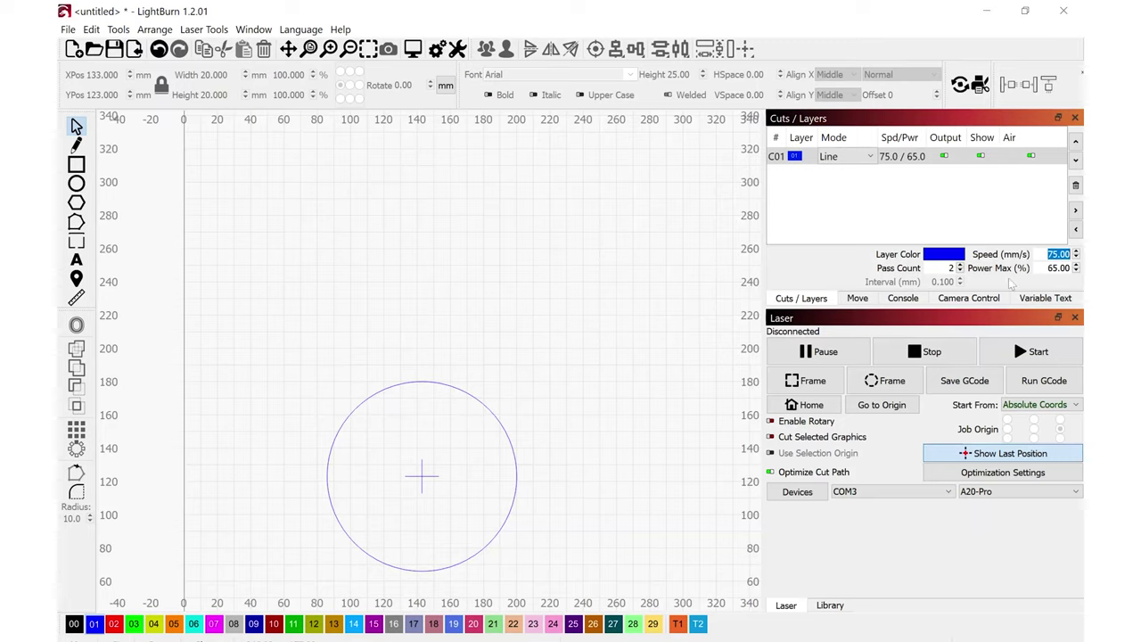
left_click(960, 272)
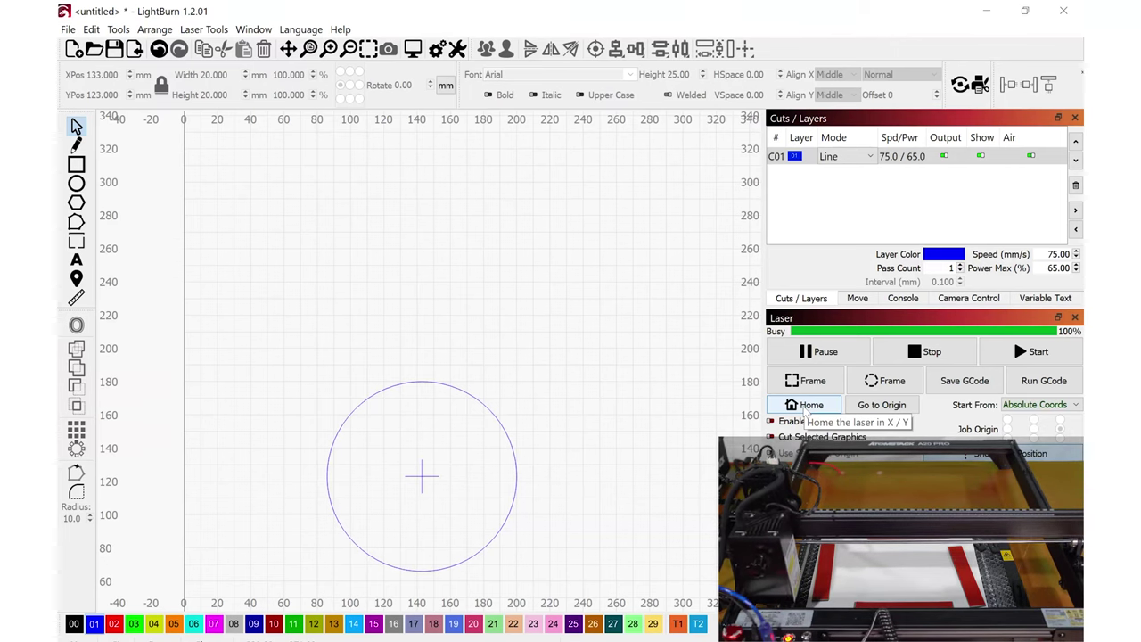
Step: Show the Move jogging controls and marquee-select the circle
left_click(858, 299)
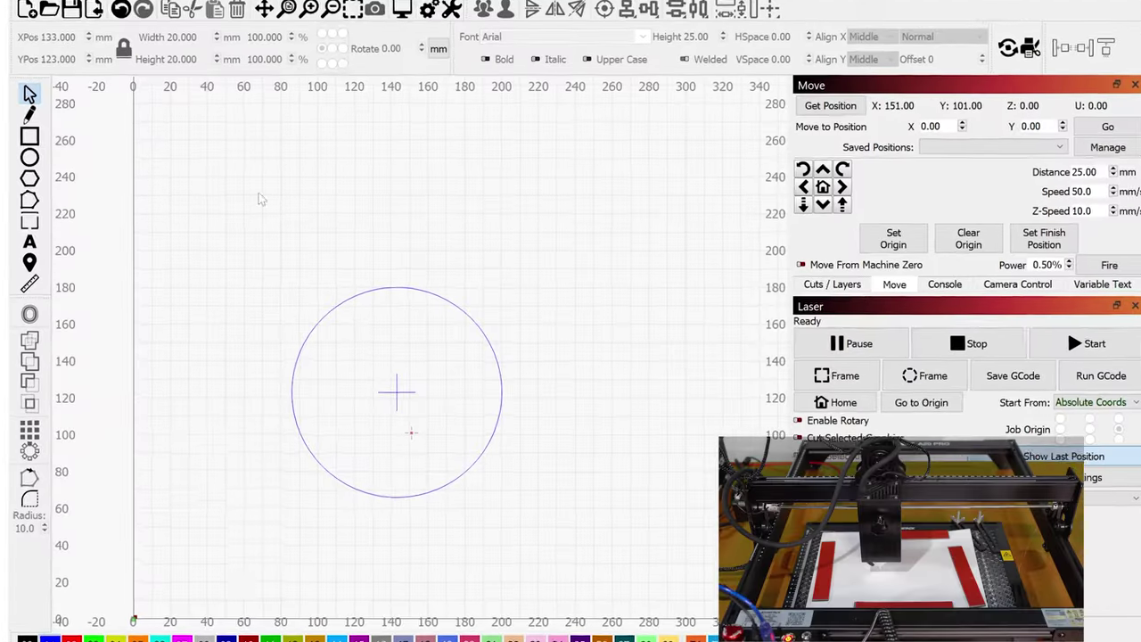
left_click_drag(166, 191, 535, 545)
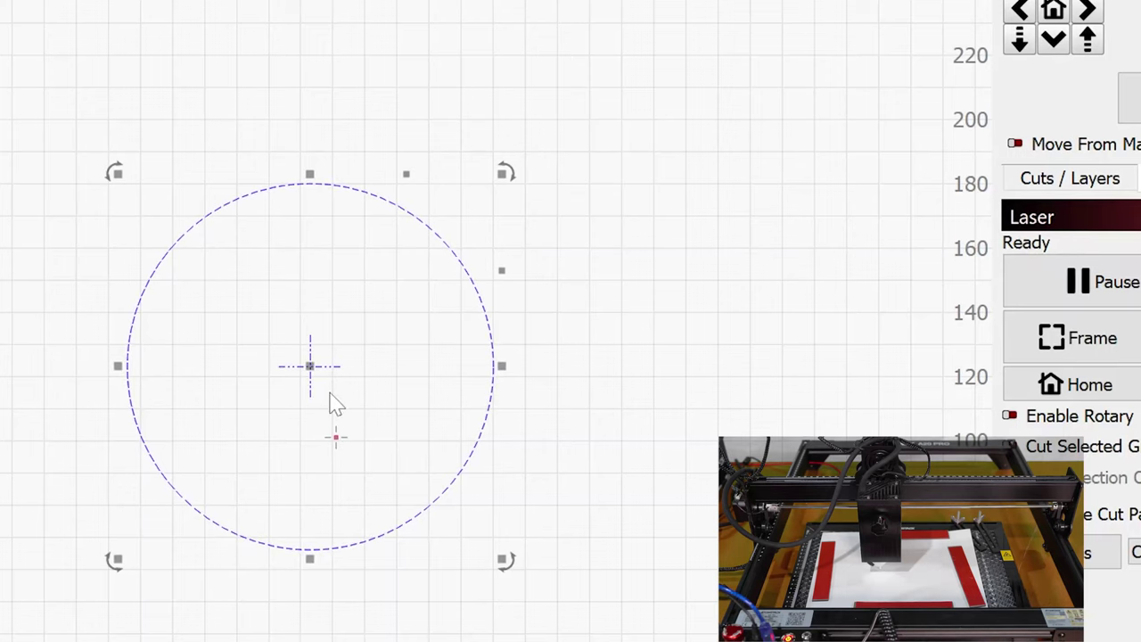
Step: Centre the circle on the laser position marker, frame the job, and start the burn
mouse_move(310, 364)
left_mouse_down()
mouse_move(343, 403)
mouse_move(336, 437)
left_mouse_up()
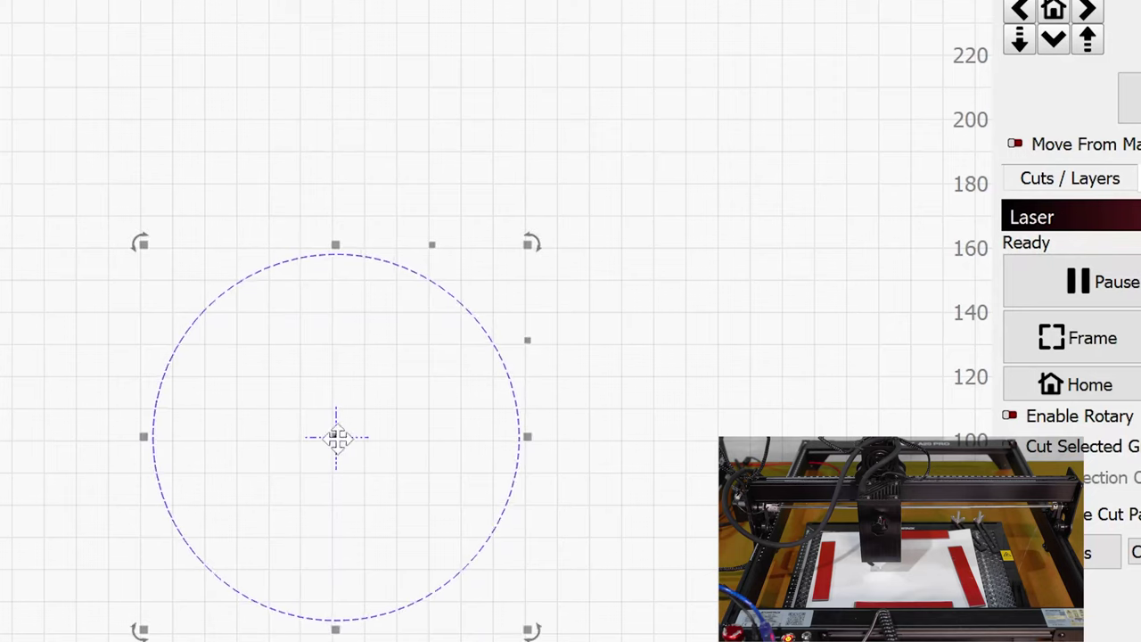
left_click(1104, 346)
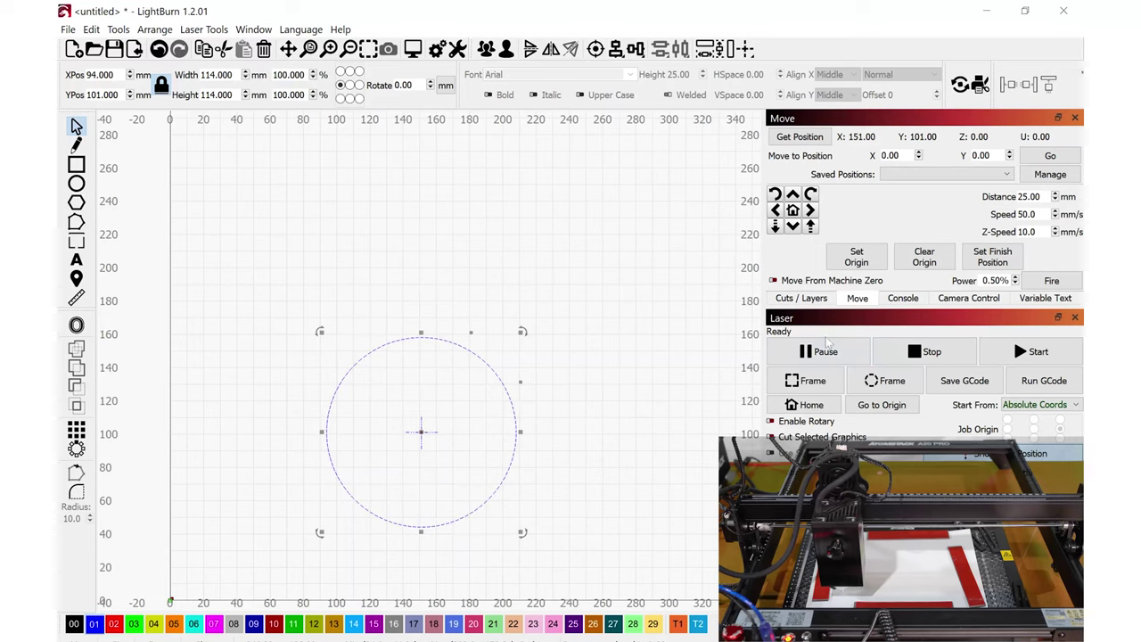
left_click(1023, 353)
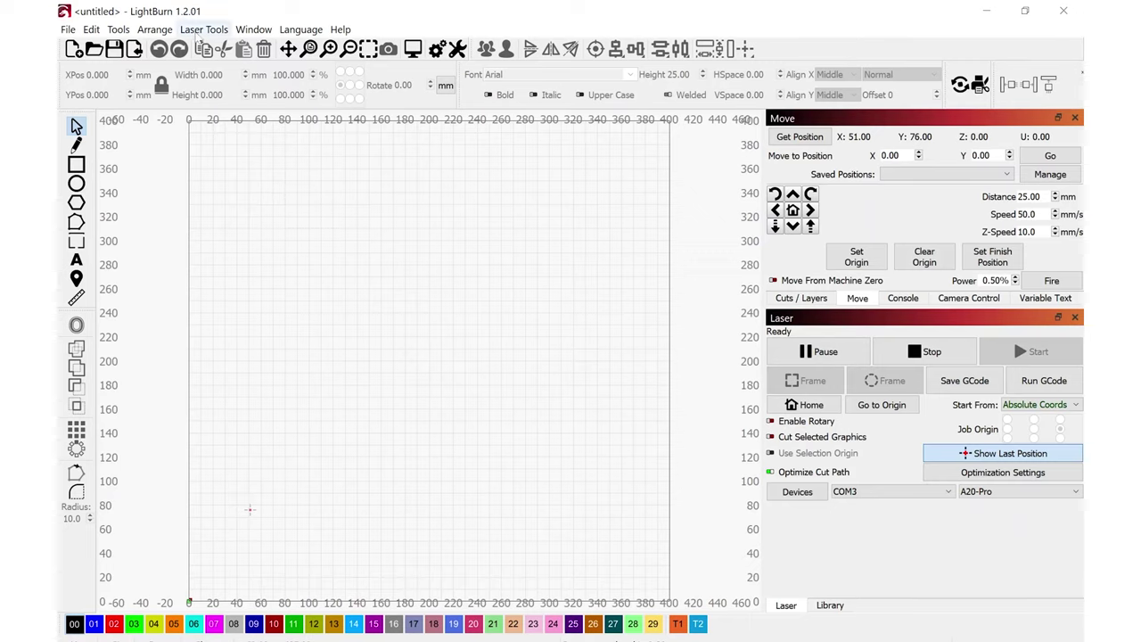
Step: After the circle job finishes, open the Laser Tools list
left_click(197, 32)
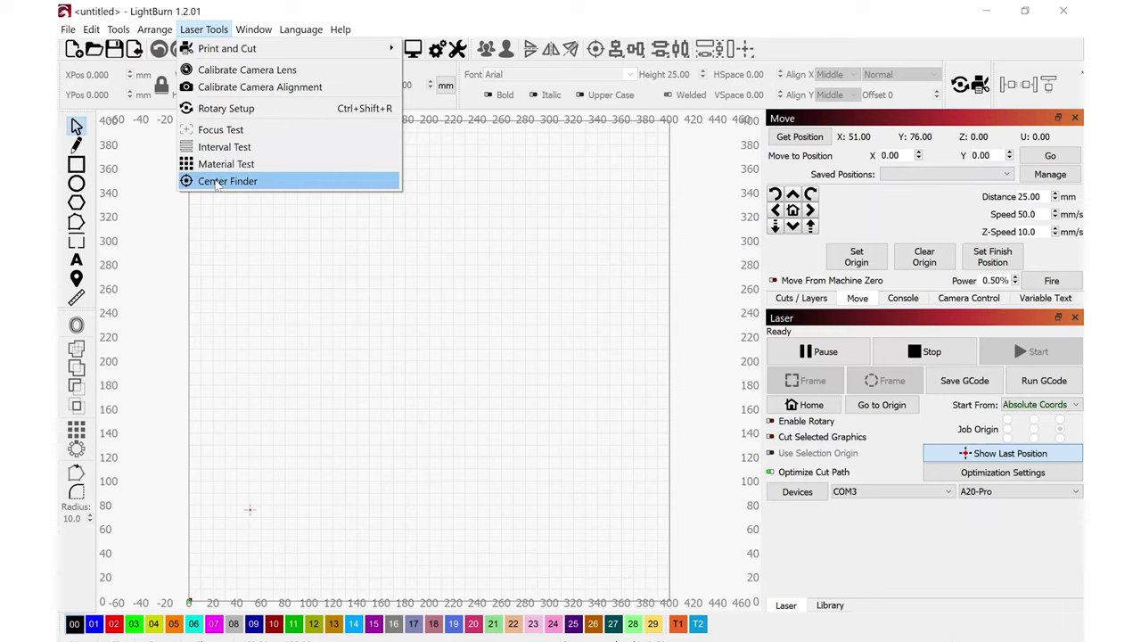
Step: Launch the Center Finder and jog the laser head right in 25 mm steps toward the paper circle
left_click(217, 182)
left_click_drag(534, 261, 293, 146)
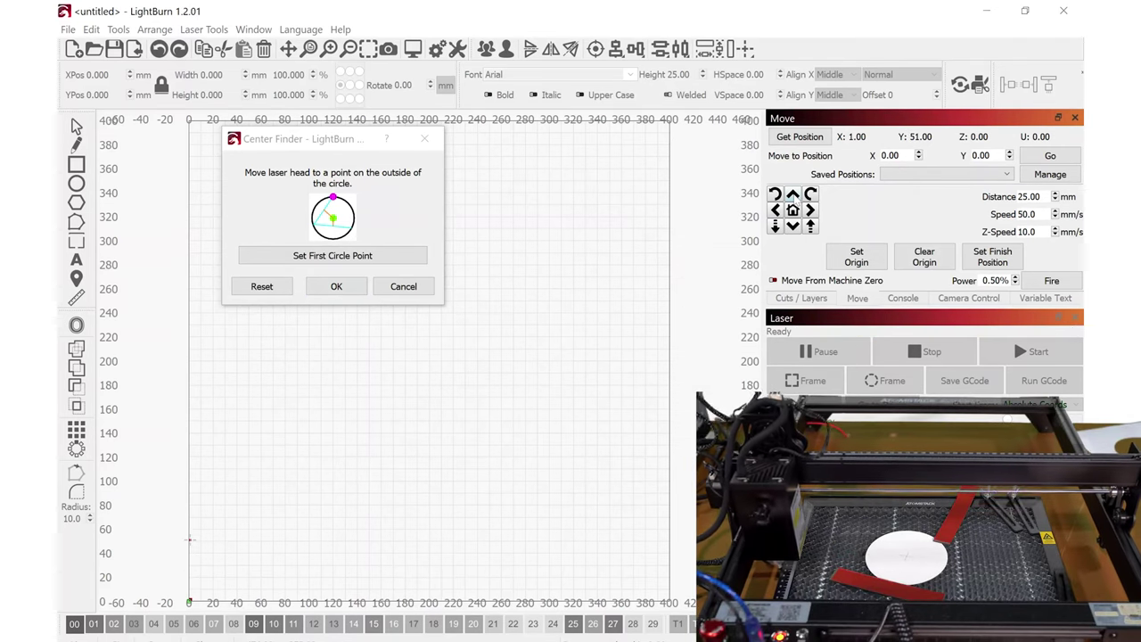
left_click(792, 193)
left_click(810, 210)
left_click(810, 210)
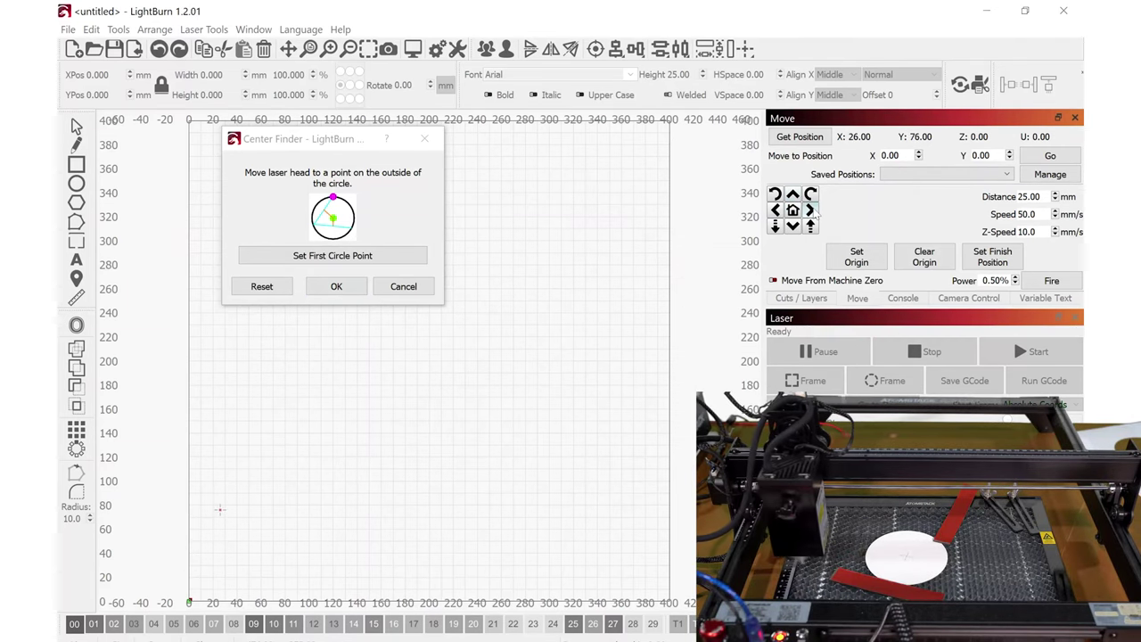
left_click(810, 211)
left_click(810, 210)
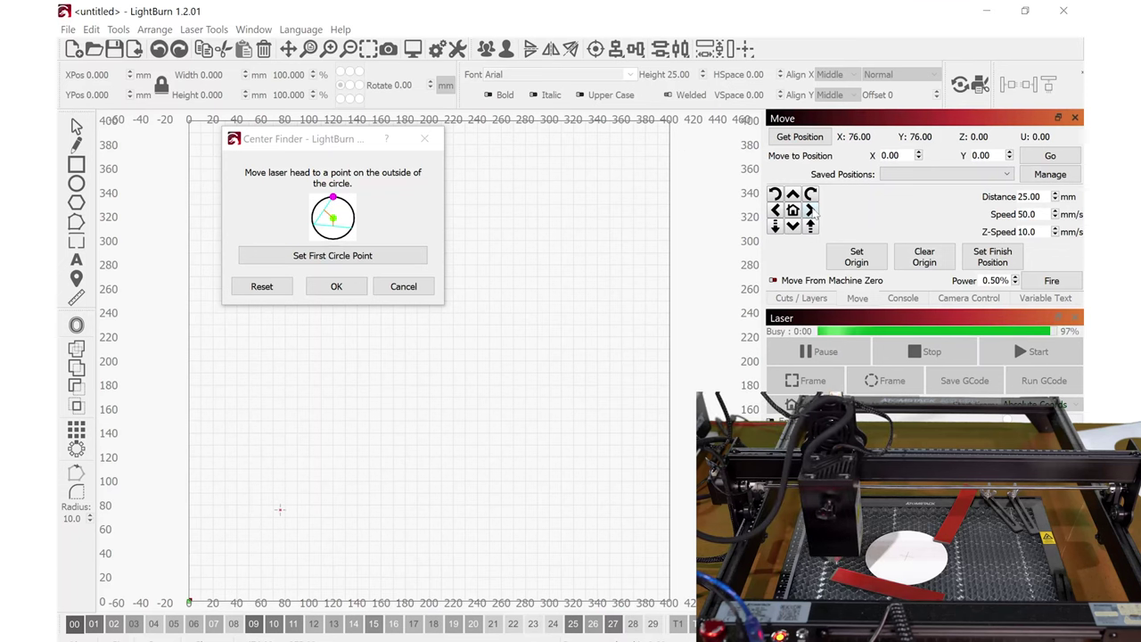
left_click(811, 210)
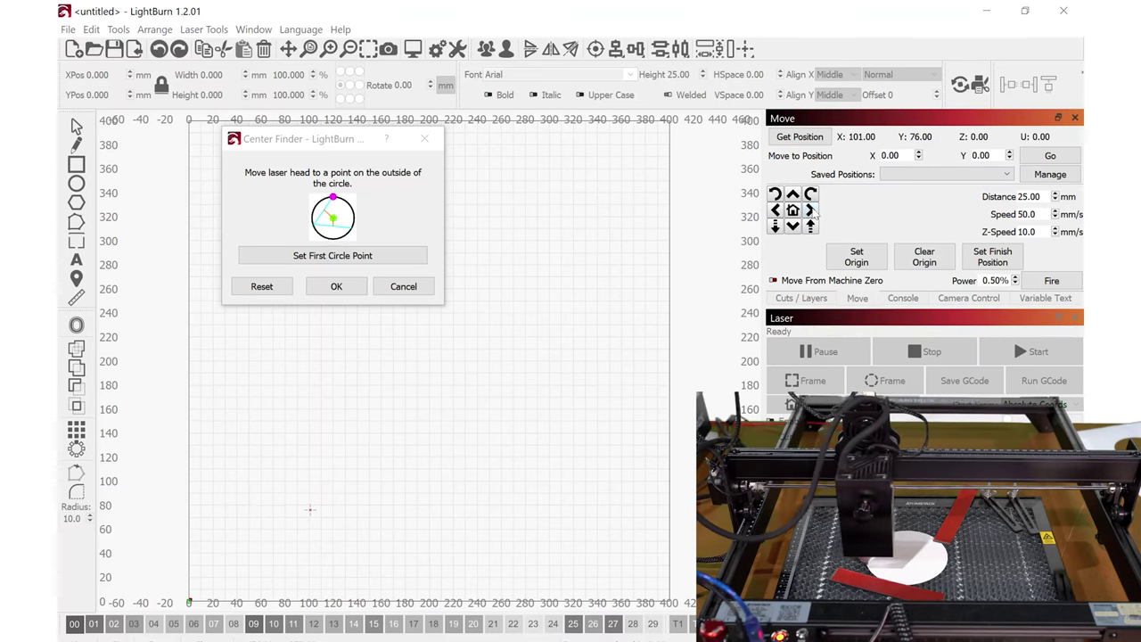
left_click(812, 212)
left_click(812, 211)
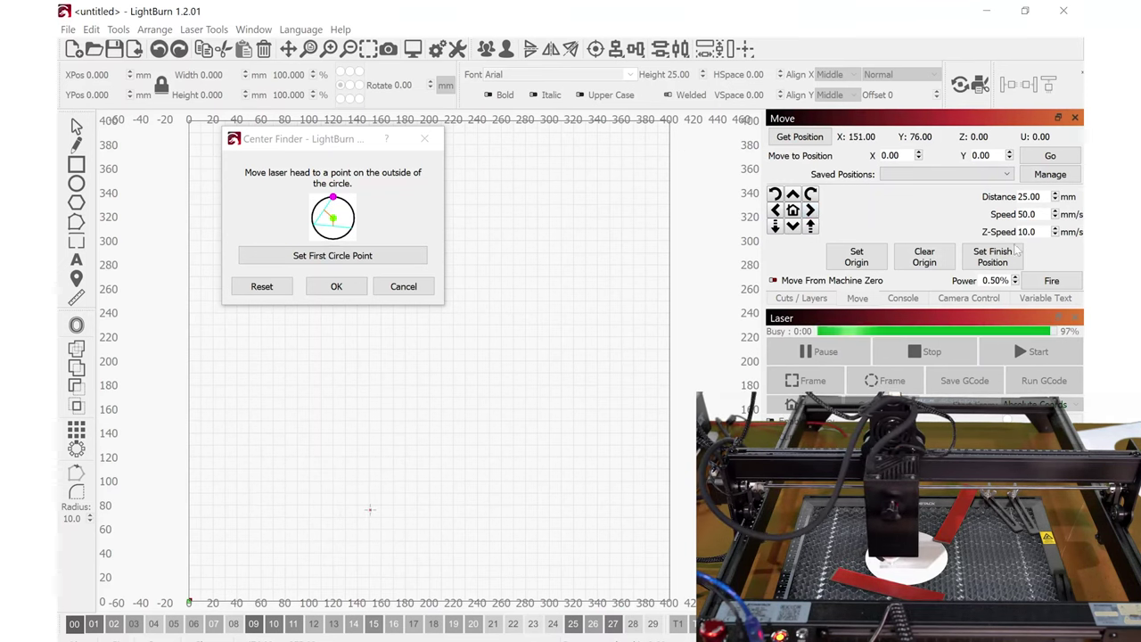
Step: Turn on the aiming beam and fine-position the head with 25 mm, 5 mm and 1 mm jogs
left_click(1050, 280)
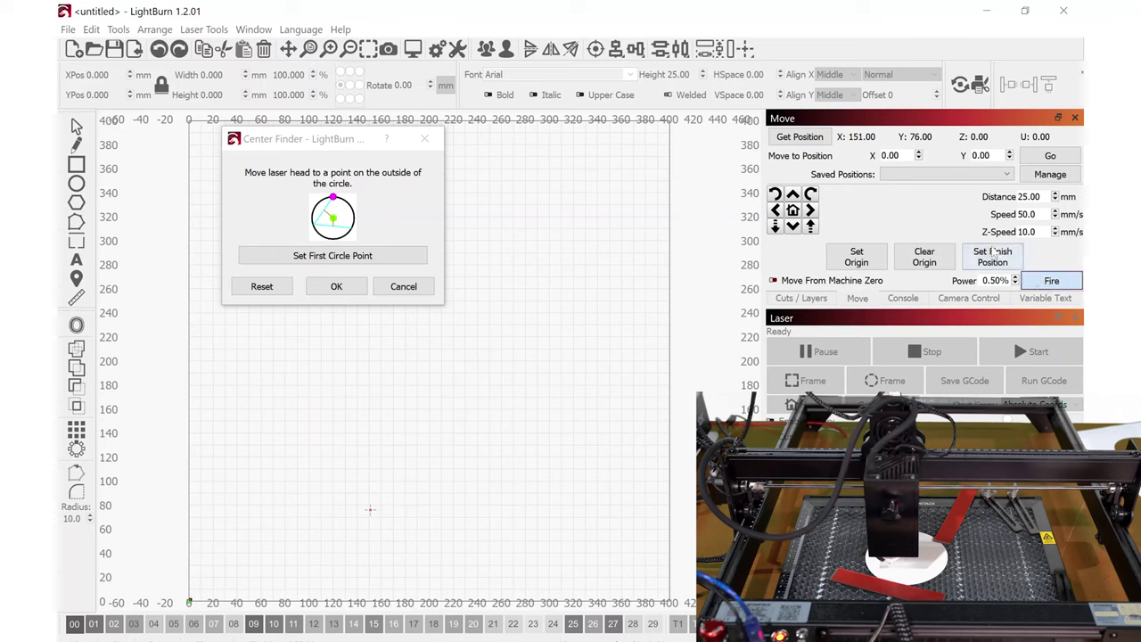
left_click(792, 194)
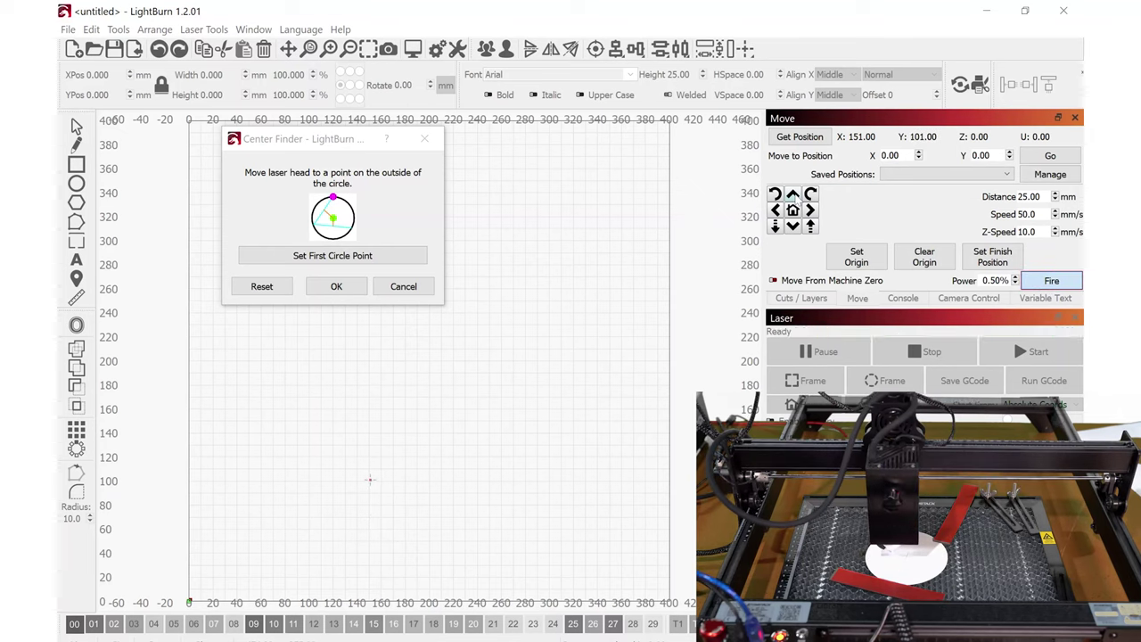
left_click(792, 195)
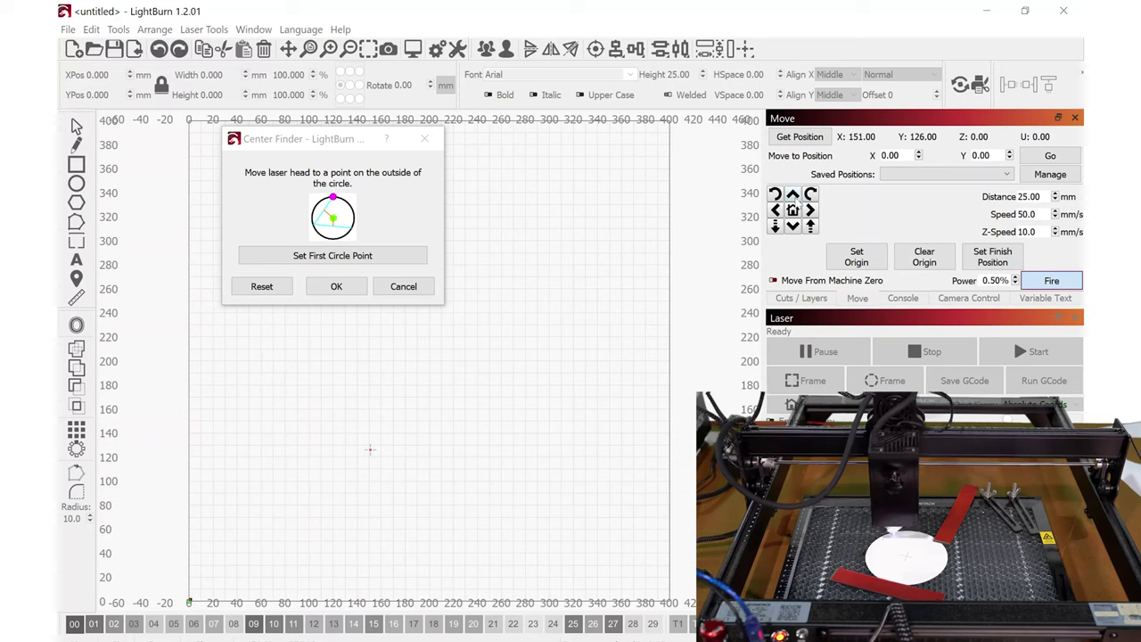
left_click(792, 194)
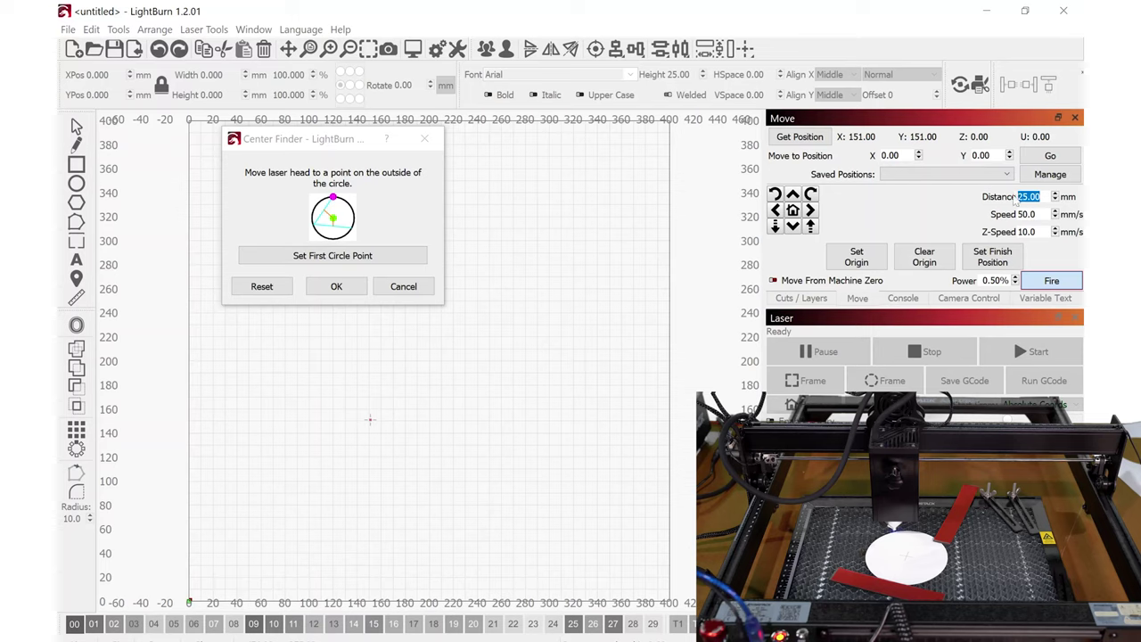
type("5")
left_click(811, 210)
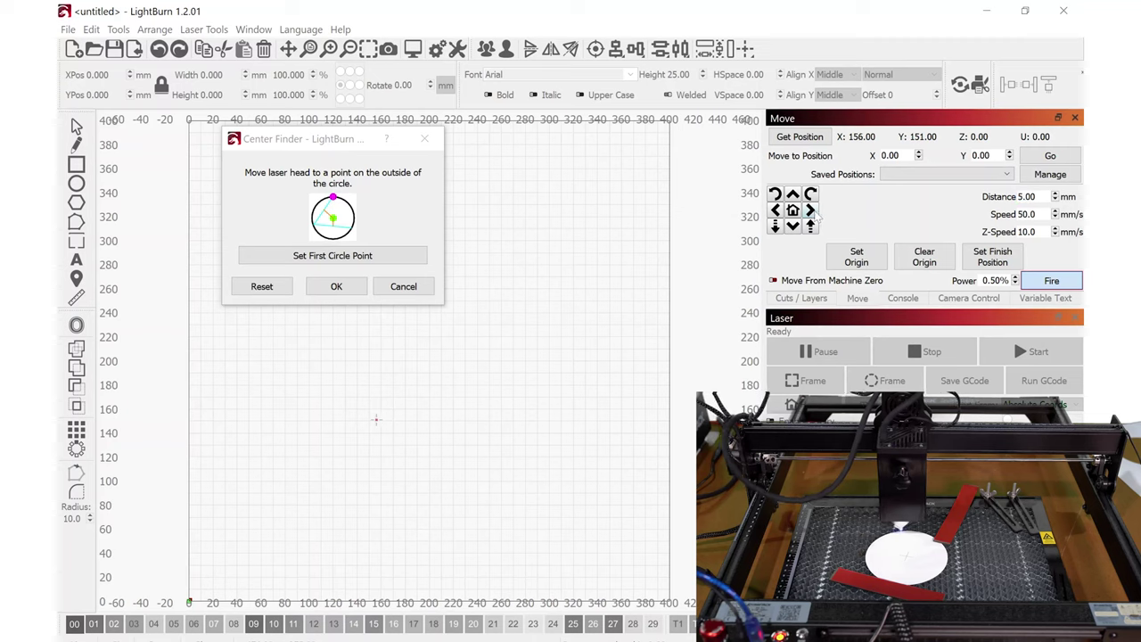
left_click(812, 211)
left_click(811, 210)
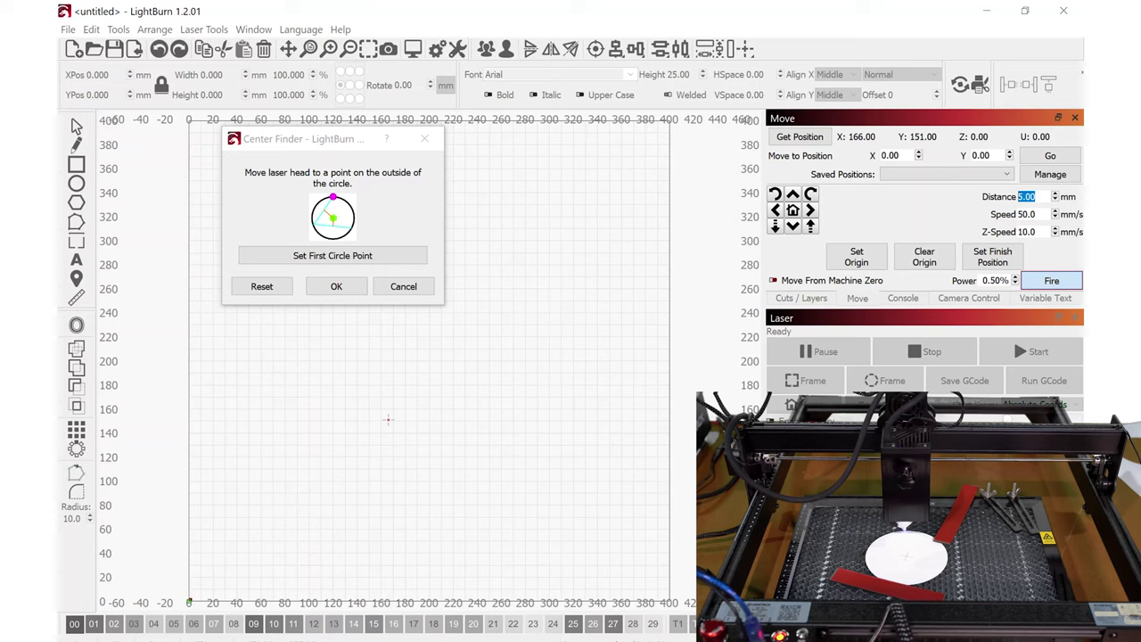
type("1")
key("Return")
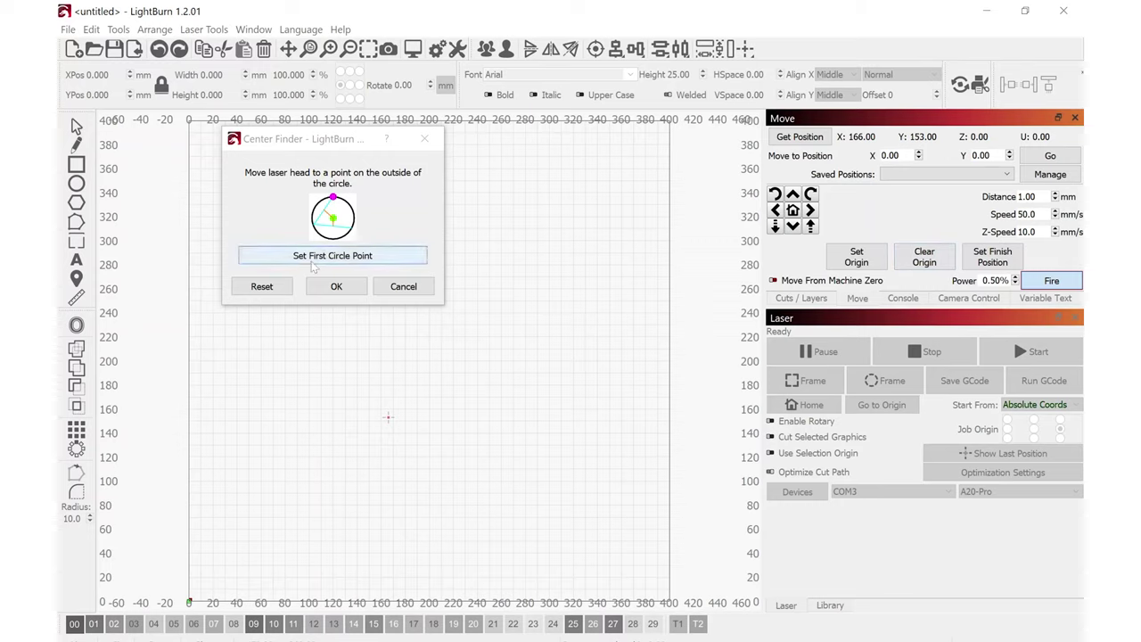
Step: Record three edge points so the centre is computed at X 170.5, Y 96.6
left_click(339, 256)
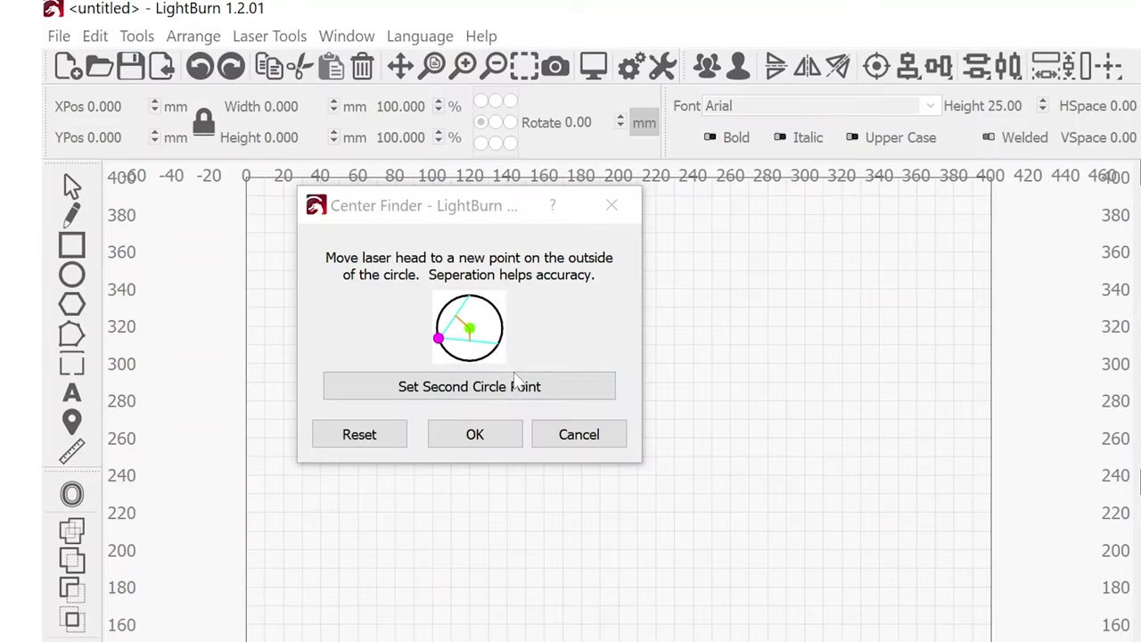
left_click(493, 392)
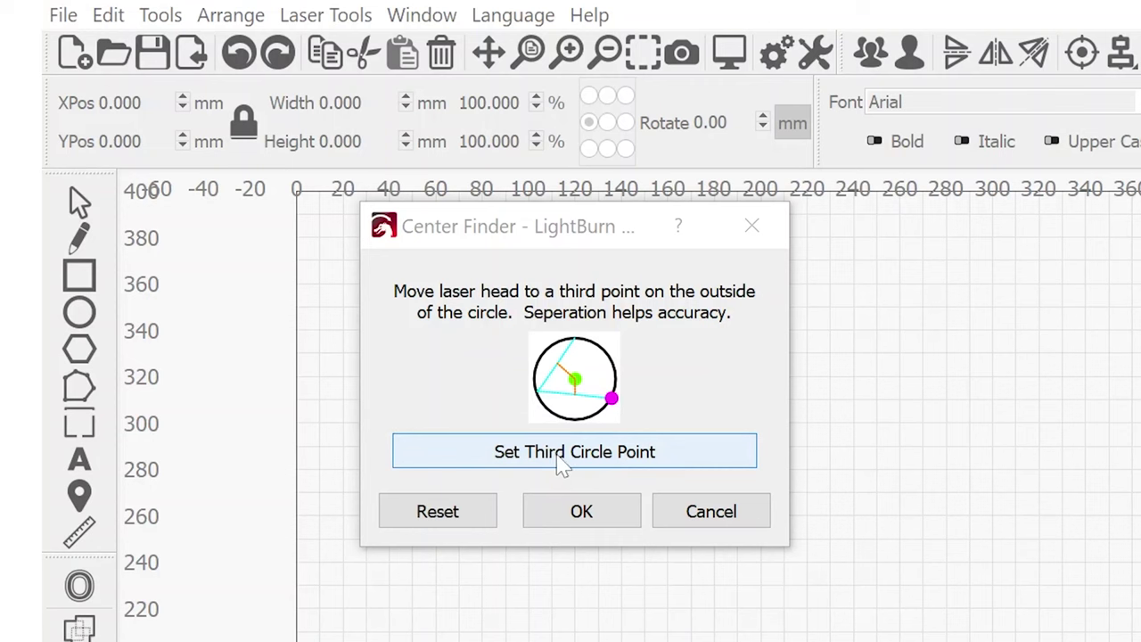
left_click(575, 466)
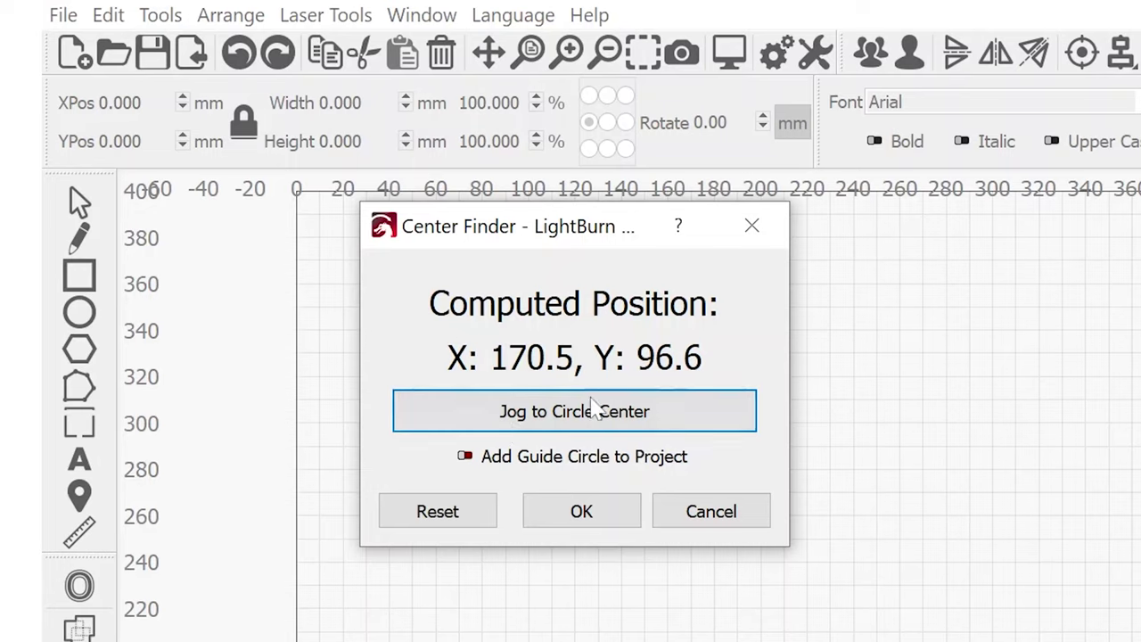
Step: Add the guide circle at the found centre X 170.45, Y 96.58 and close the Center Finder
left_click(464, 457)
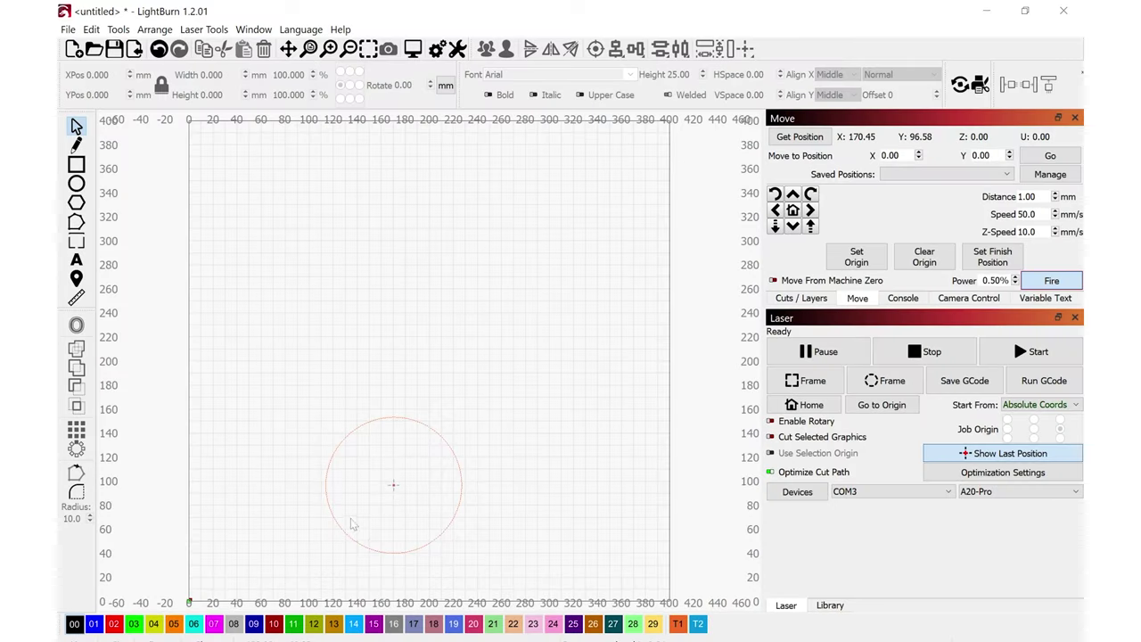
Step: Zoom in on the guide circle and show the layer list with T1 set to Frame
scroll(378, 557, "up", 3)
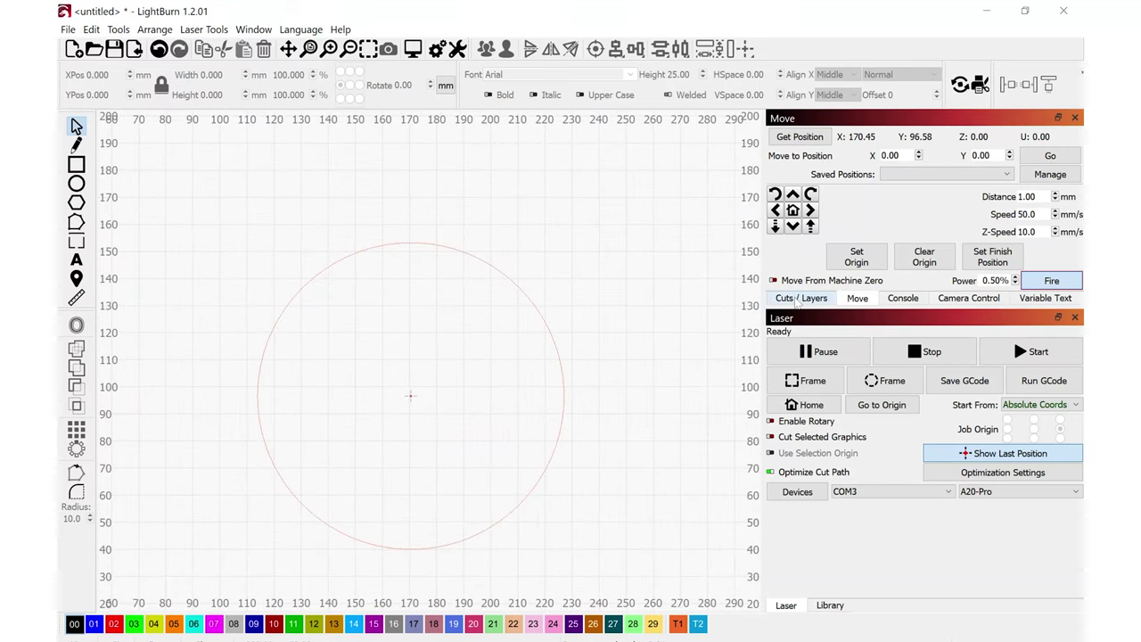
left_click(796, 300)
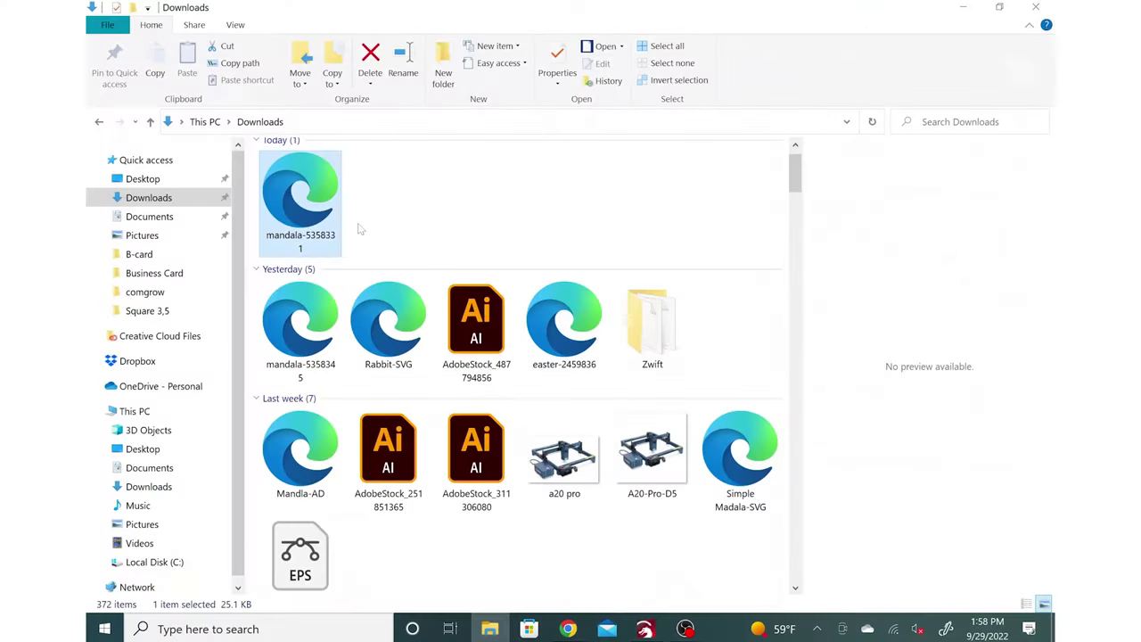
Step: Import mandala-5358331 from Downloads onto the LightBurn canvas, arriving at 423.333 mm wide
left_click_drag(302, 185, 648, 611)
left_click_drag(648, 631, 482, 357)
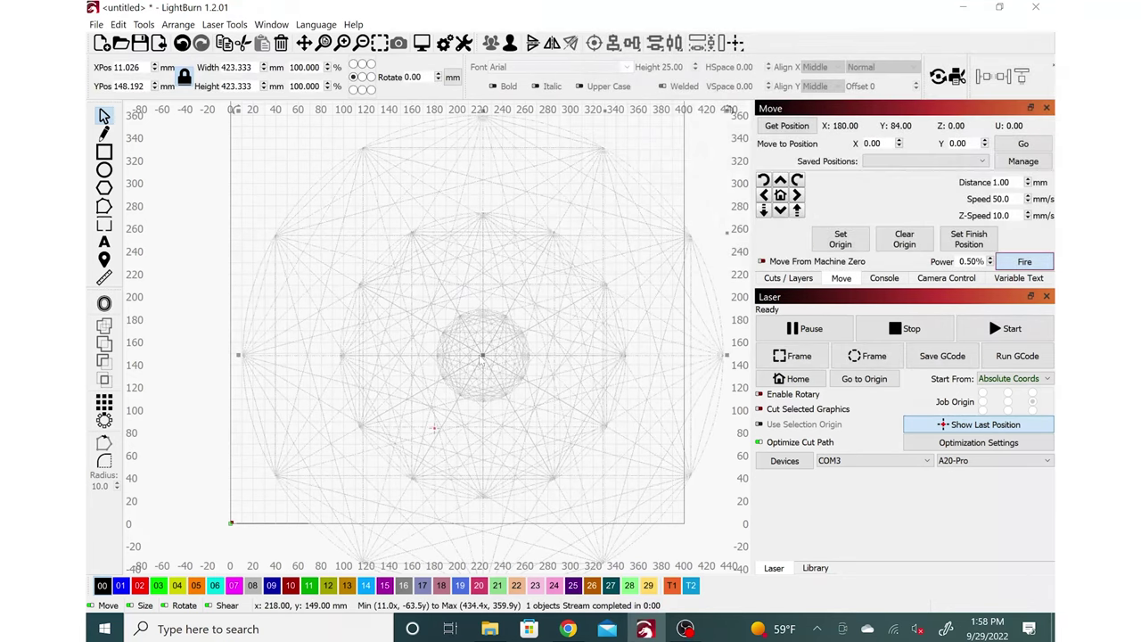
scroll(544, 365, "down", 2)
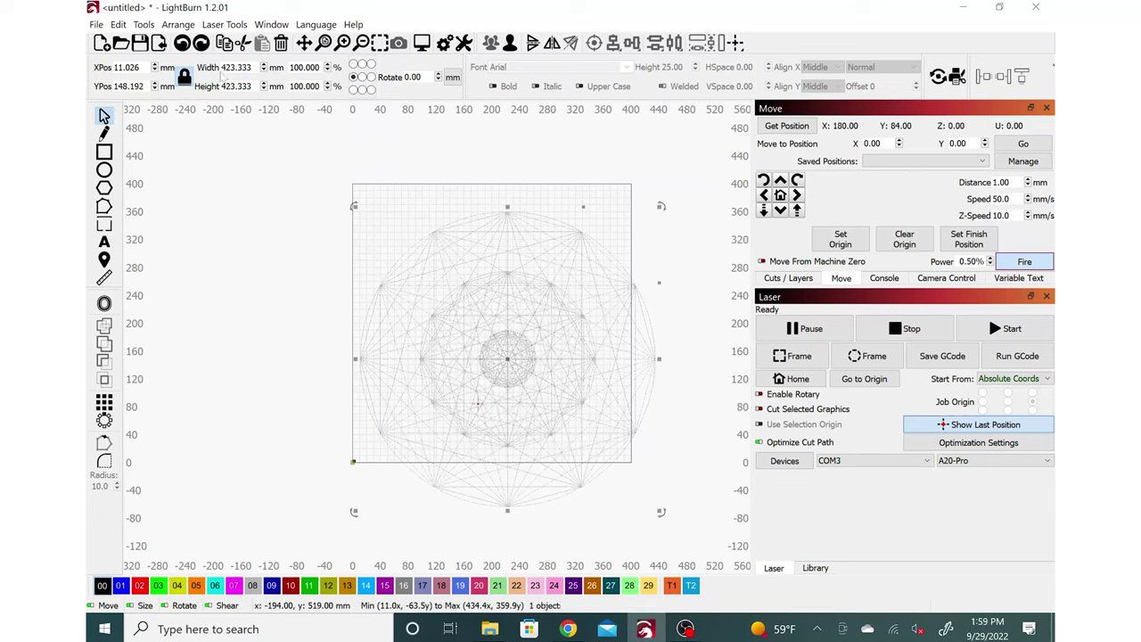
Step: Scale the mandala down to 110 × 110 mm using the locked width
left_click_drag(251, 67, 222, 67)
type("110")
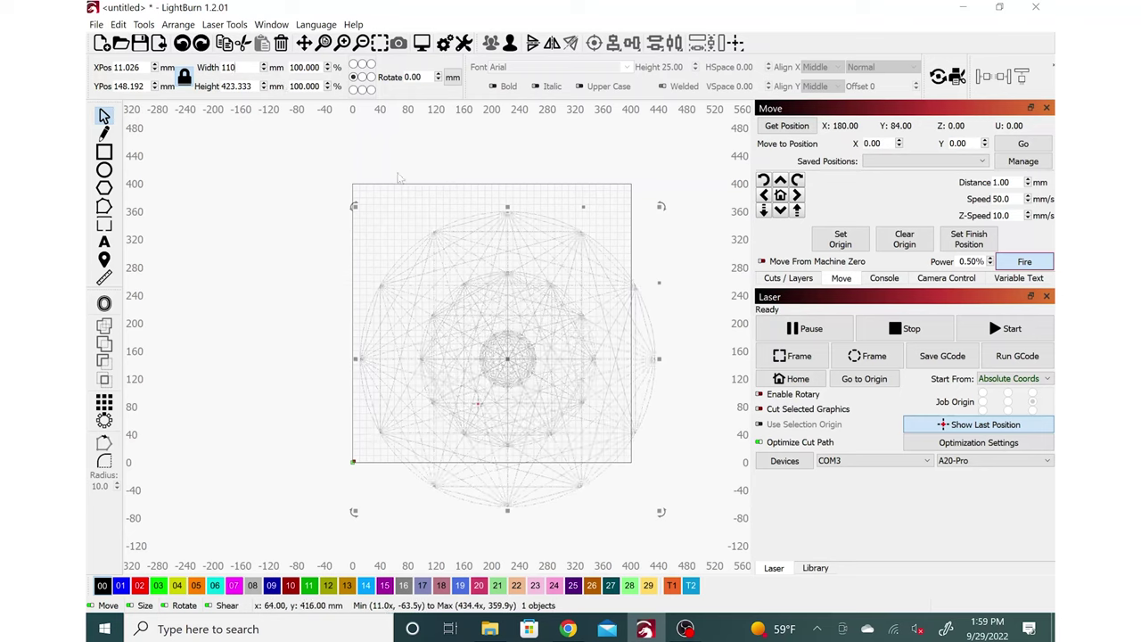
key("Return")
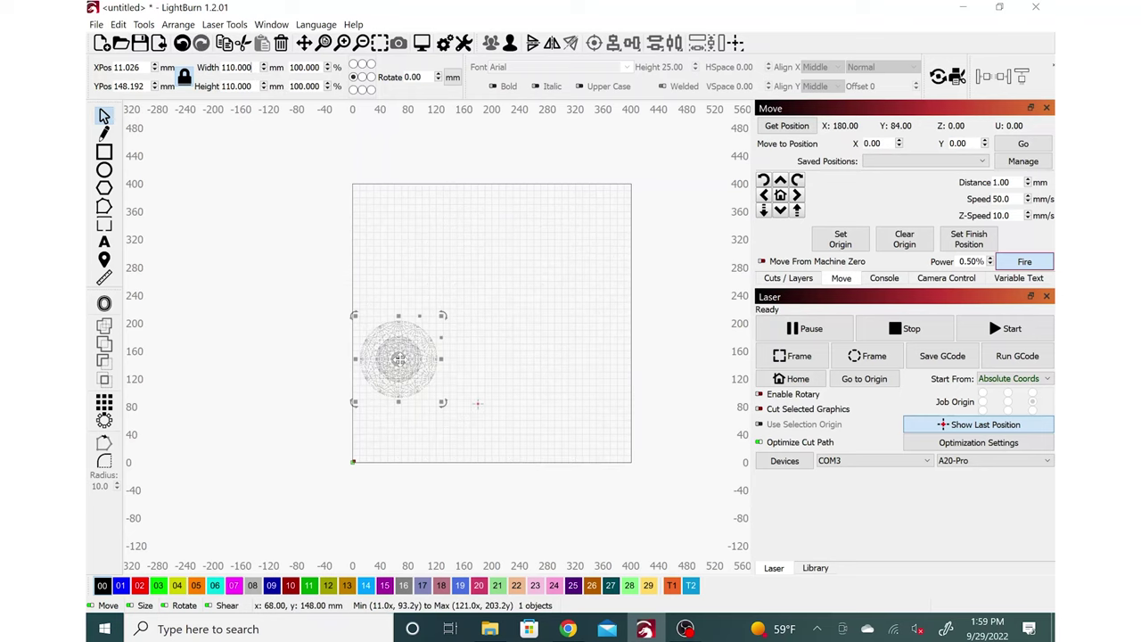
Step: Move the resized mandala over the guide circle centre, around Y 84
left_click_drag(396, 360, 478, 407)
scroll(478, 406, "up", 1)
scroll(478, 407, "up", 8)
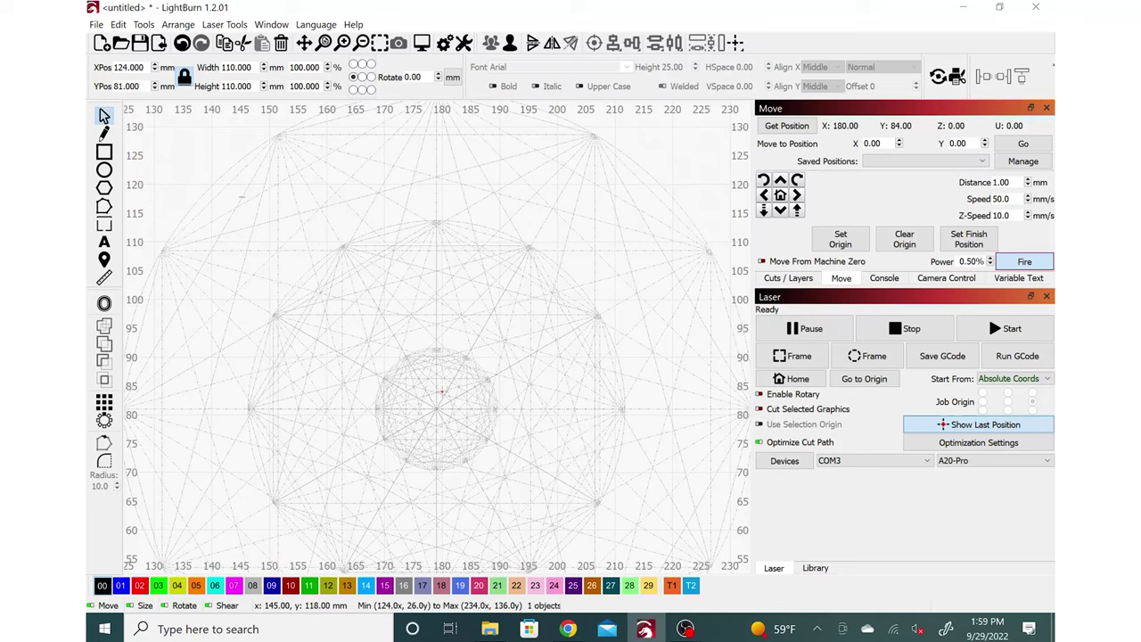
left_click_drag(431, 409, 442, 393)
scroll(491, 400, "down", 5)
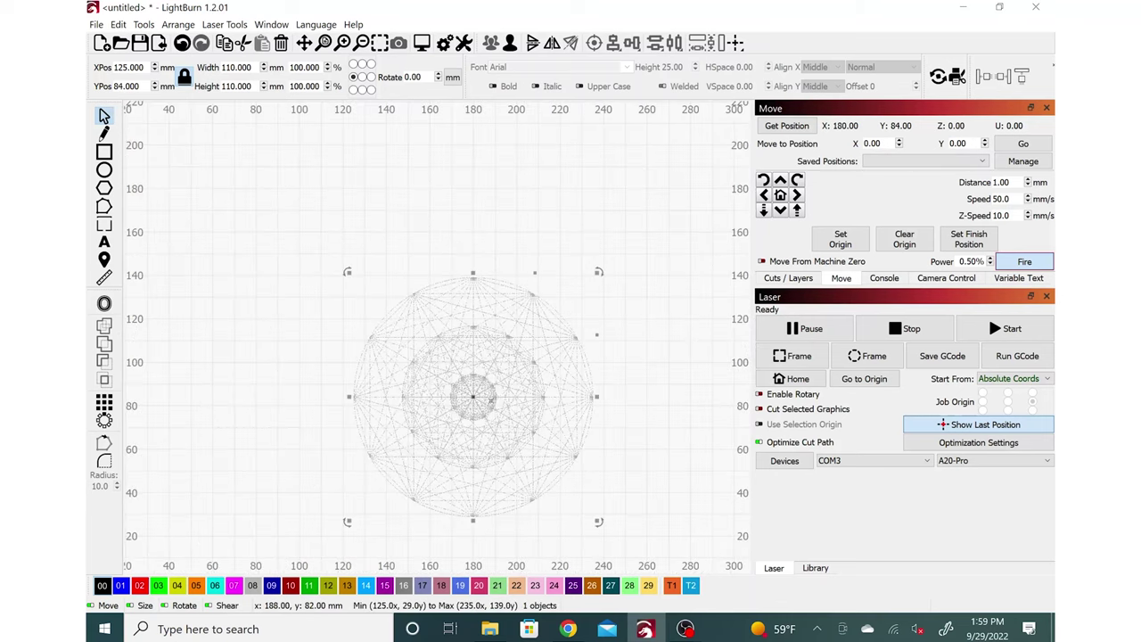
Step: Assign the mandala to red layer C02 and keep its mode on Line
left_click(102, 588)
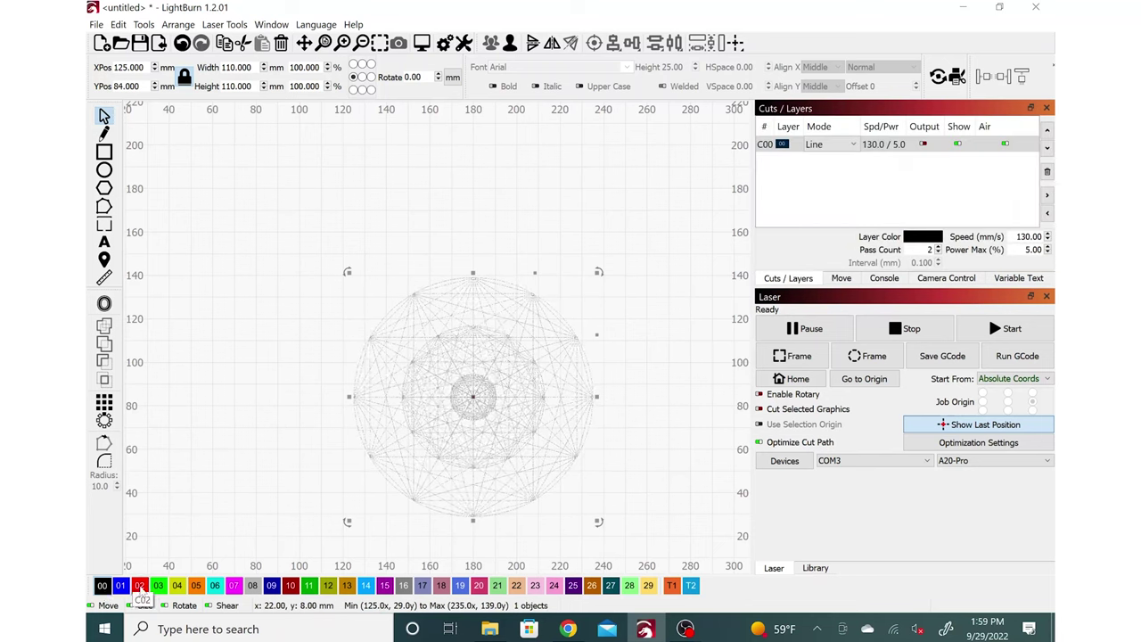
left_click(140, 587)
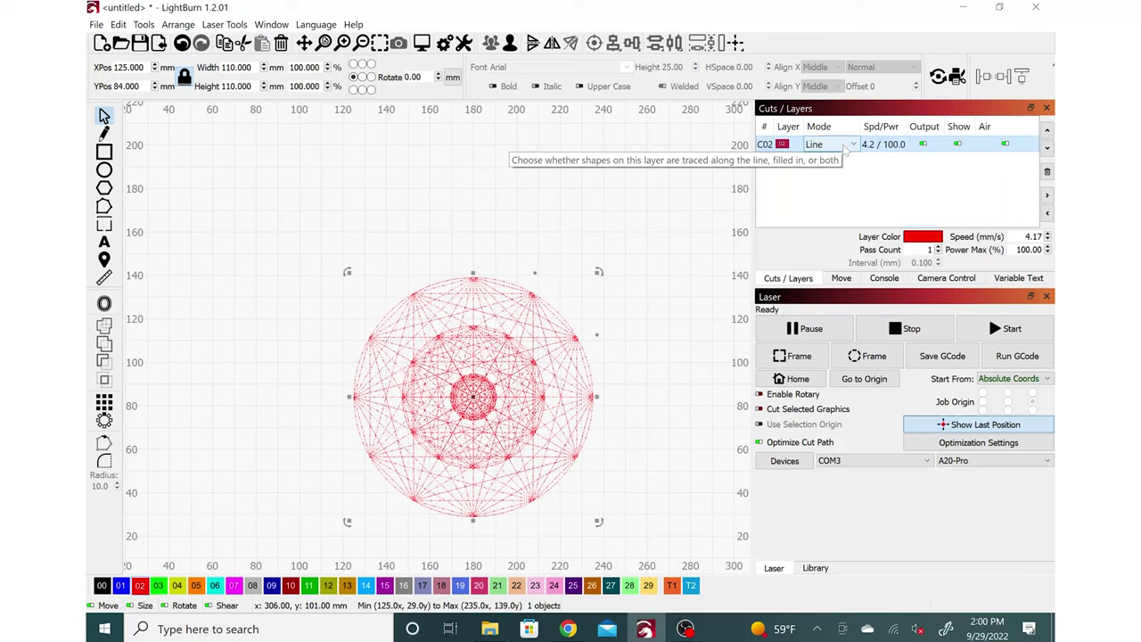
left_click(853, 146)
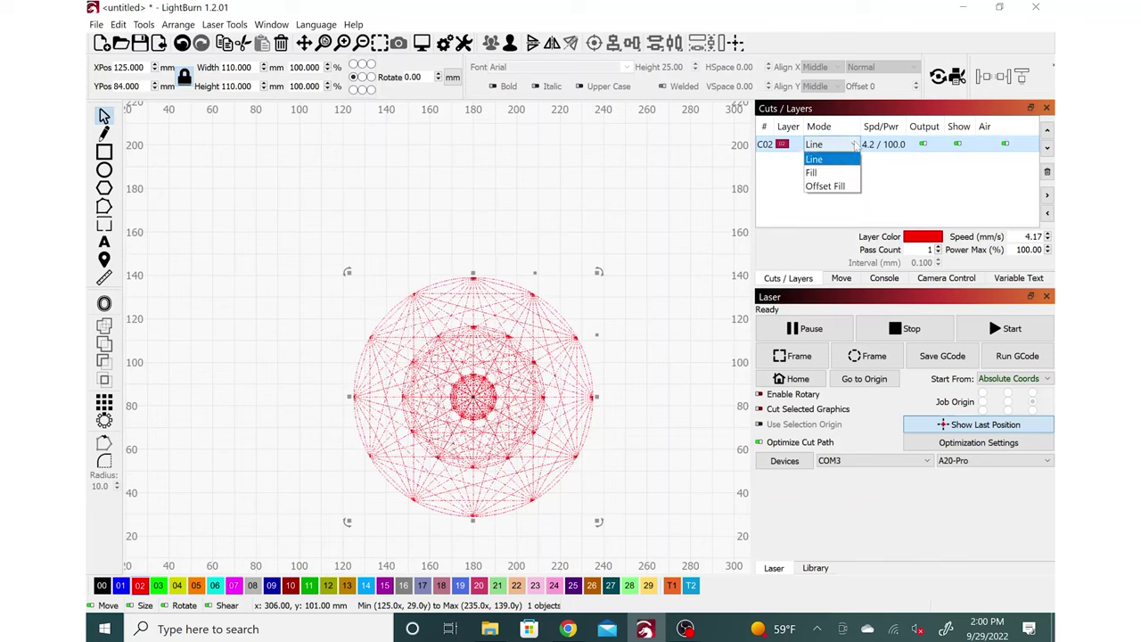
left_click(851, 157)
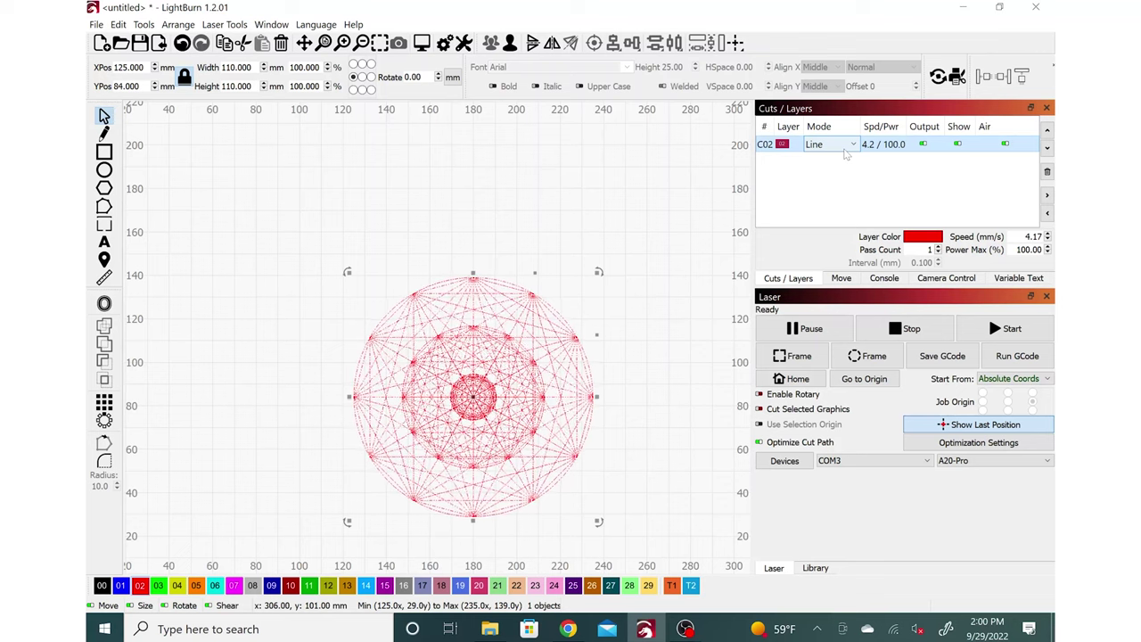
double_click(1033, 236)
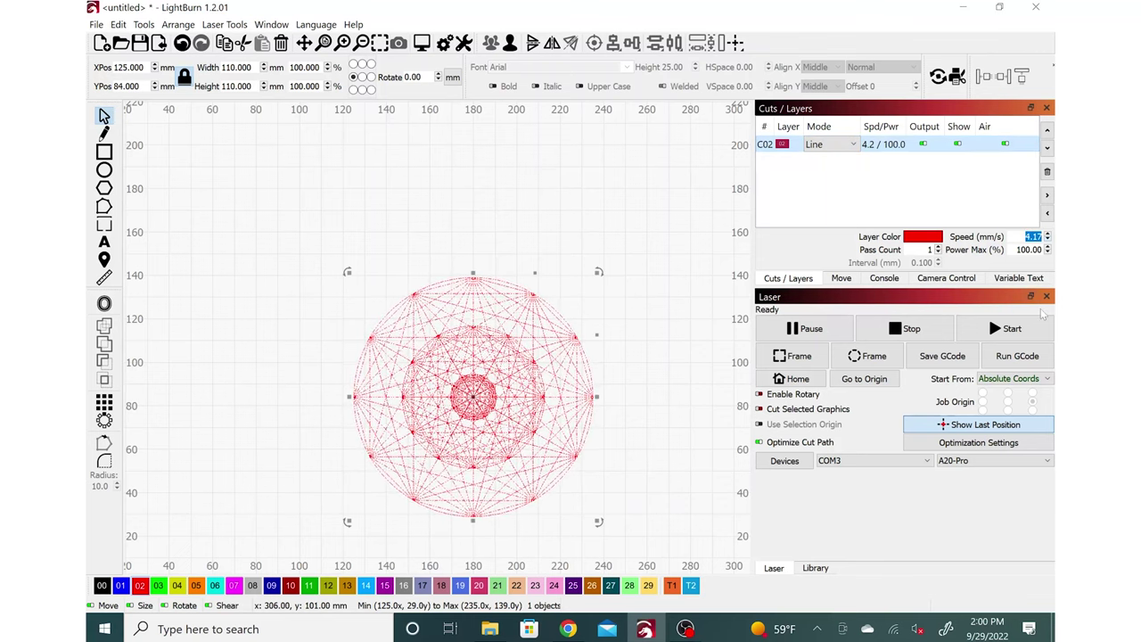
Step: Change layer C02 from 4.17 mm/s at 100% to 120 mm/s and 65% max power
type("120")
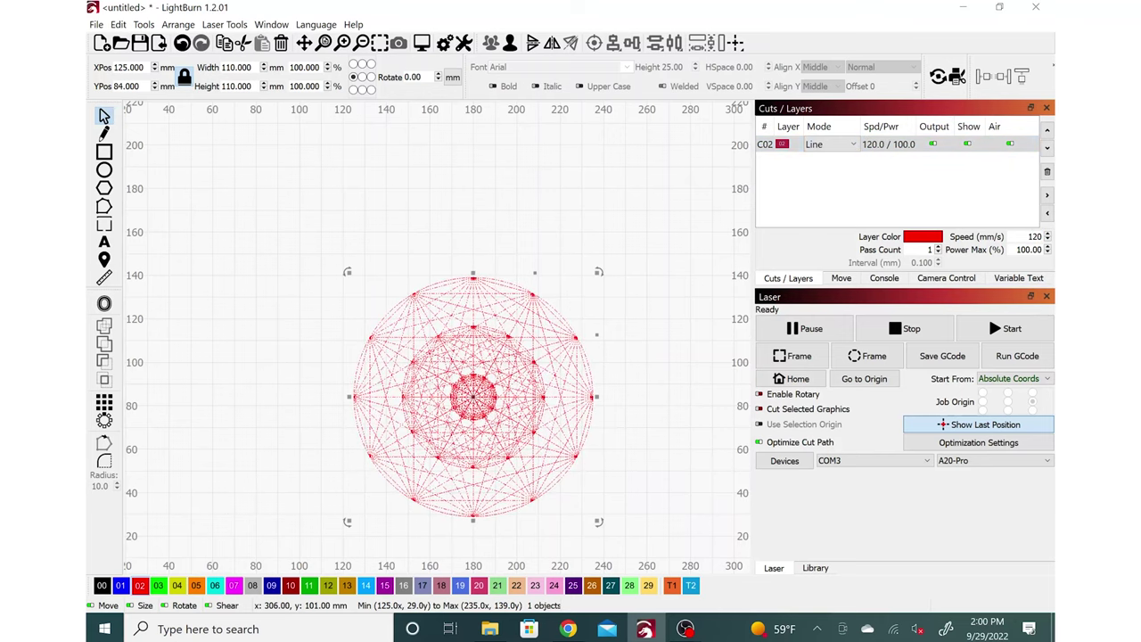
key("Return")
left_click(1029, 249)
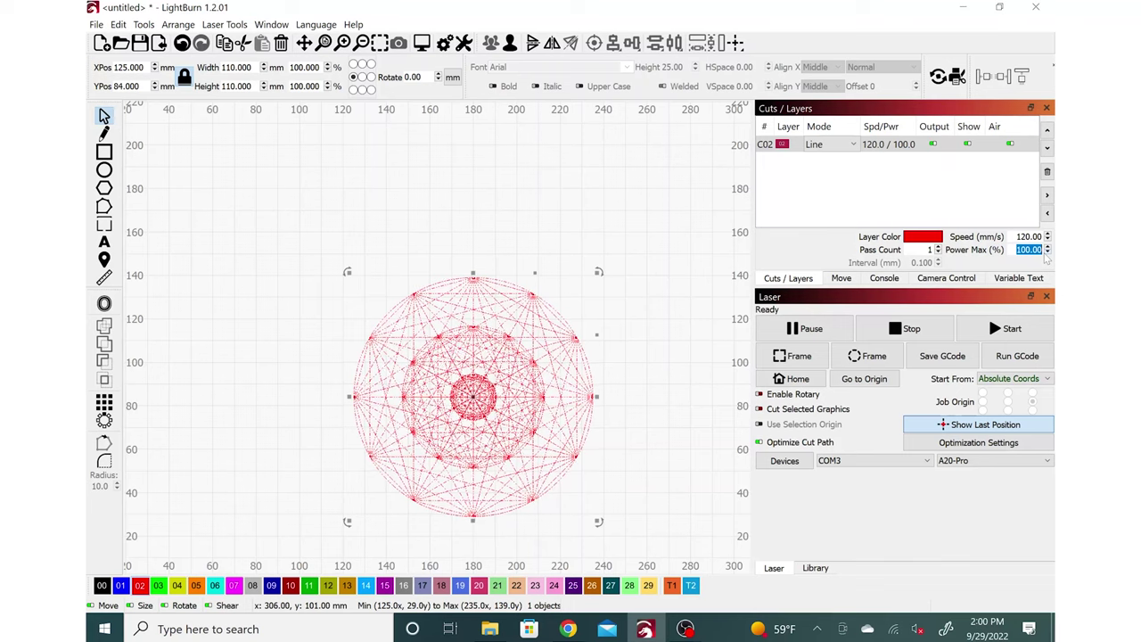
type("65")
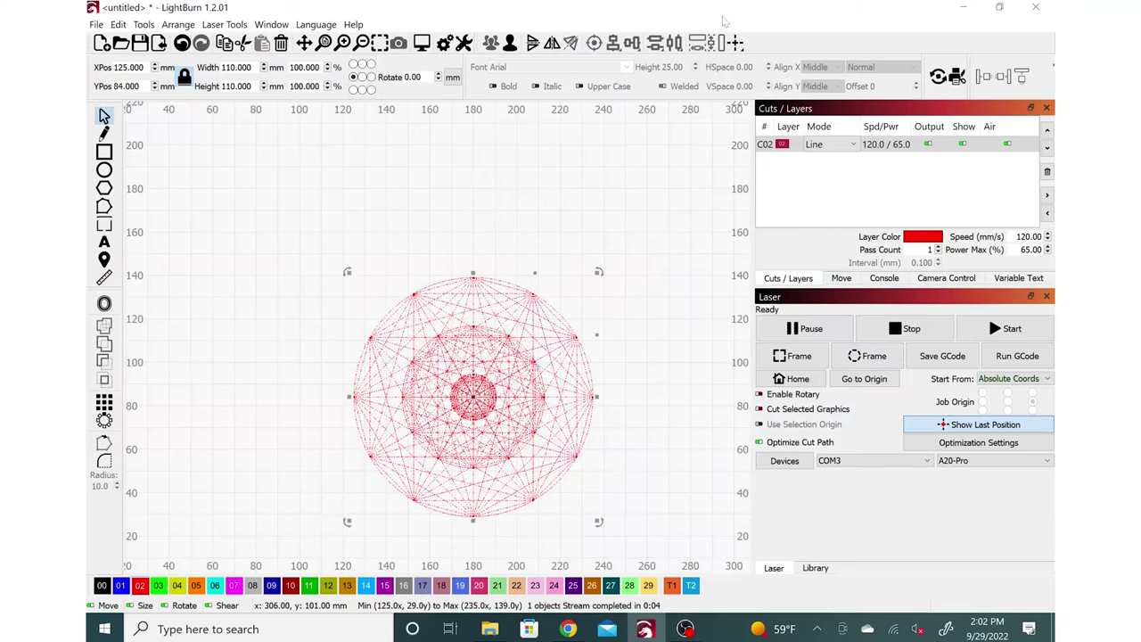
Step: Preview the mandala job: 9579 mm cutting, 503 mm rapids, about 1:52 total
left_click(424, 46)
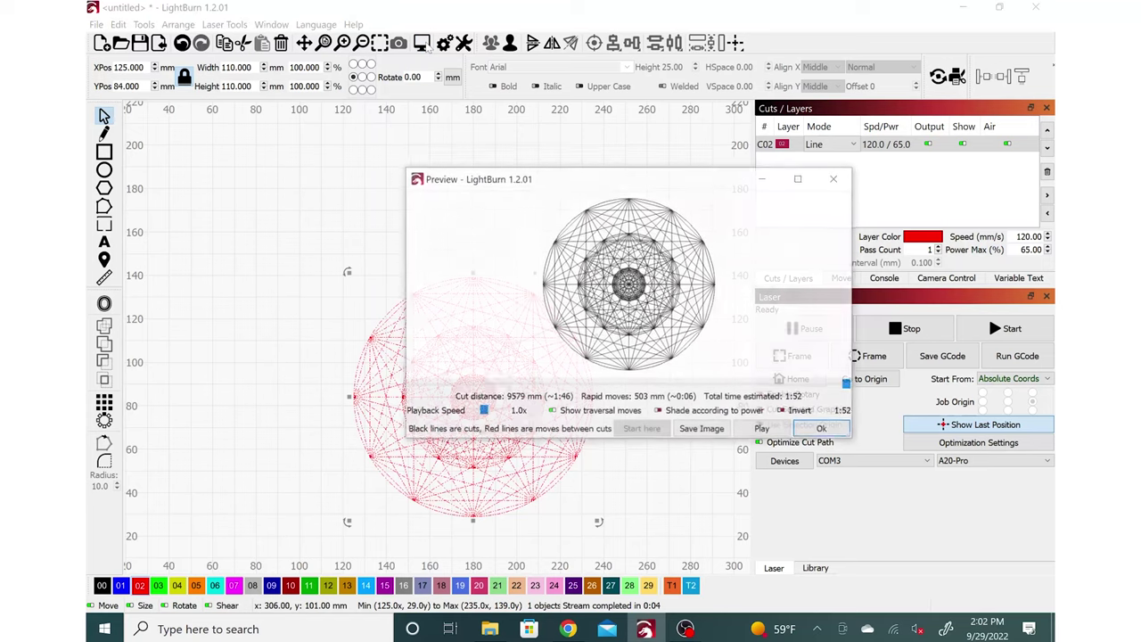